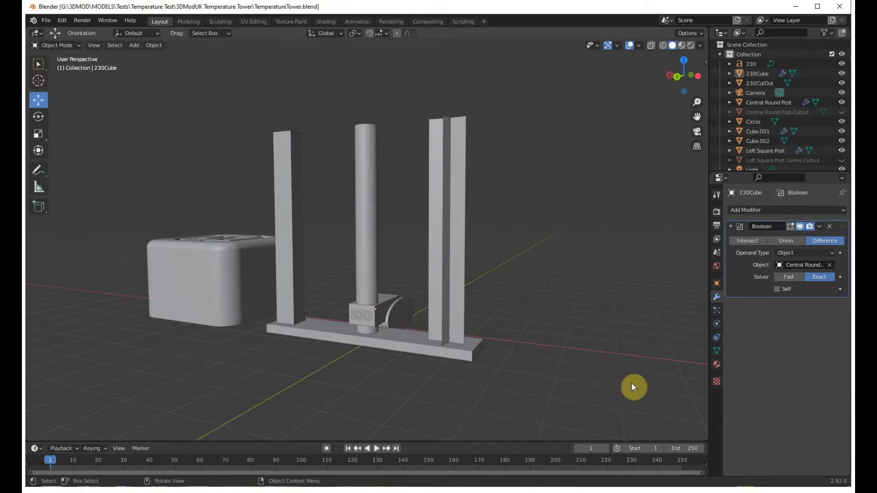
Inspect the temperature tower's base with its square, round and star-shaped posts from several angles.
middle_click_drag(564, 355, 577, 373)
scroll(576, 374, "down", 3)
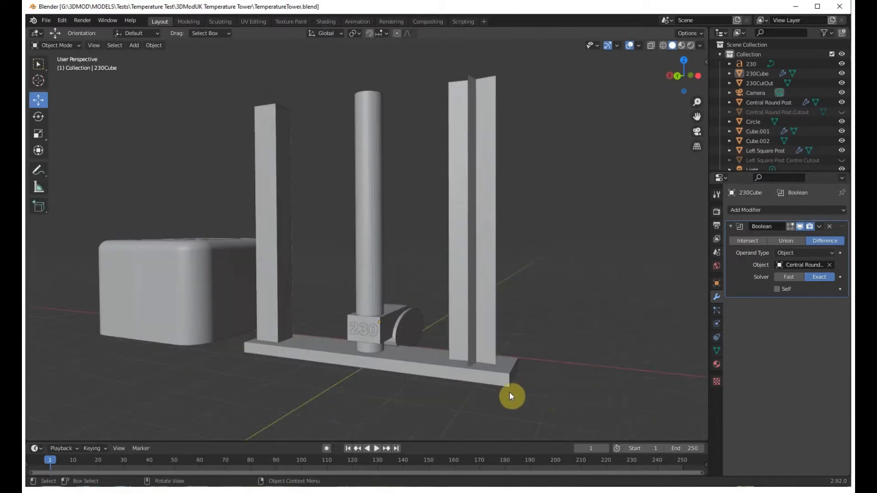
mouse_move(419, 395)
middle_mouse_down()
mouse_move(464, 383)
mouse_move(432, 401)
mouse_move(444, 407)
mouse_move(425, 407)
mouse_move(446, 419)
mouse_move(431, 400)
middle_mouse_up()
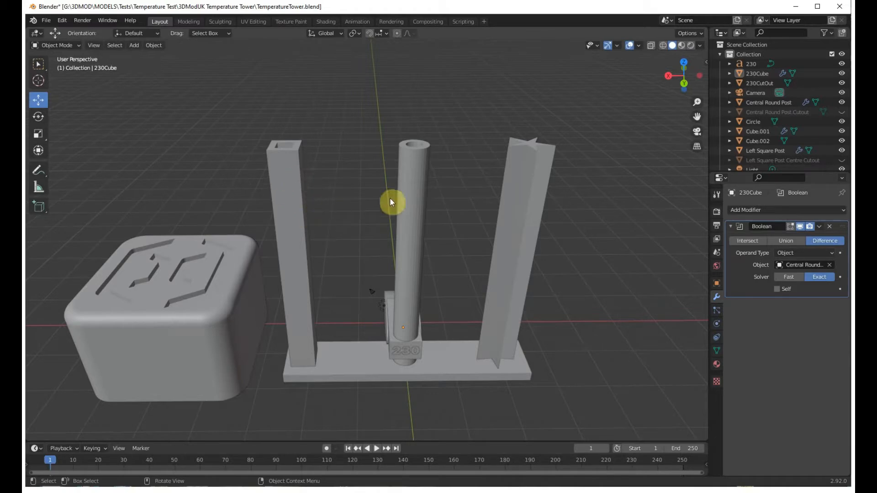
middle_click_drag(584, 265, 569, 274)
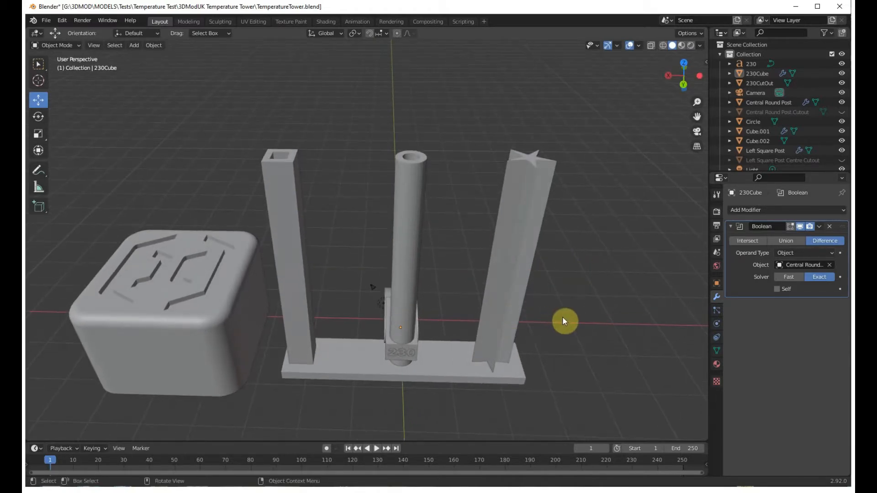
middle_click_drag(573, 315, 393, 281)
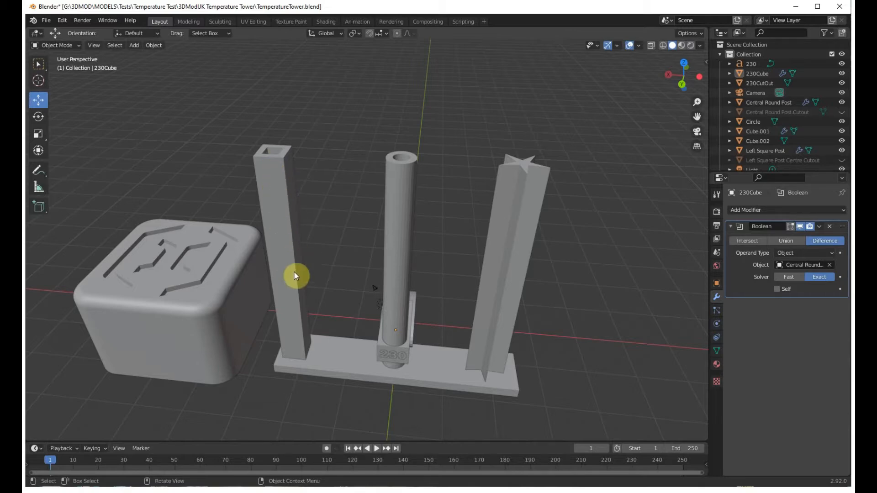
middle_click_drag(344, 291, 296, 239)
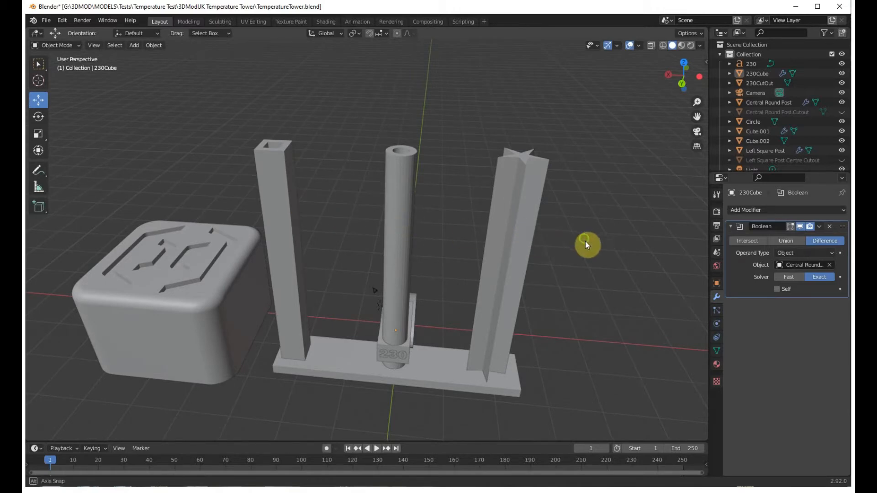
middle_click_drag(585, 243, 549, 222)
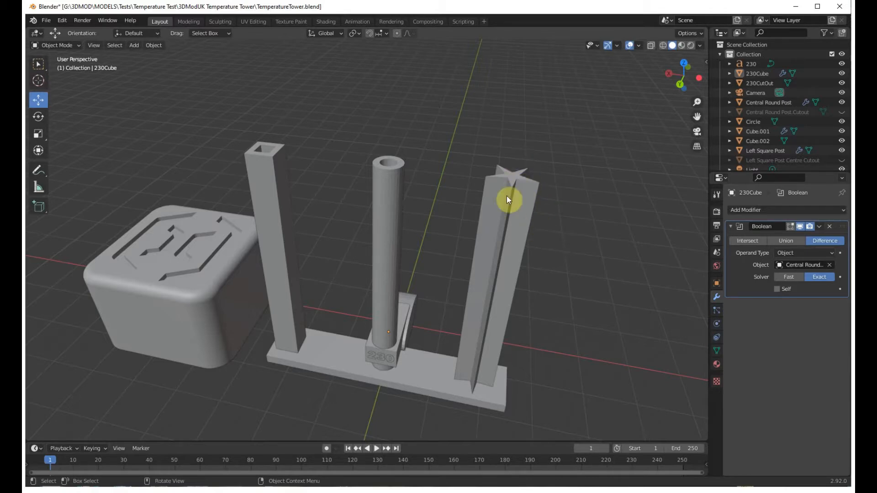
mouse_move(544, 211)
middle_mouse_down()
mouse_move(541, 223)
mouse_move(544, 207)
middle_mouse_up()
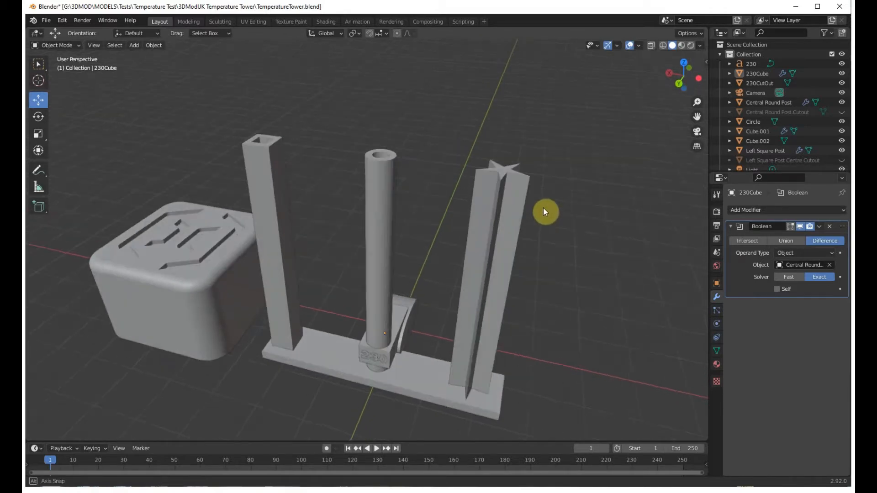
scroll(428, 207, "up", 2)
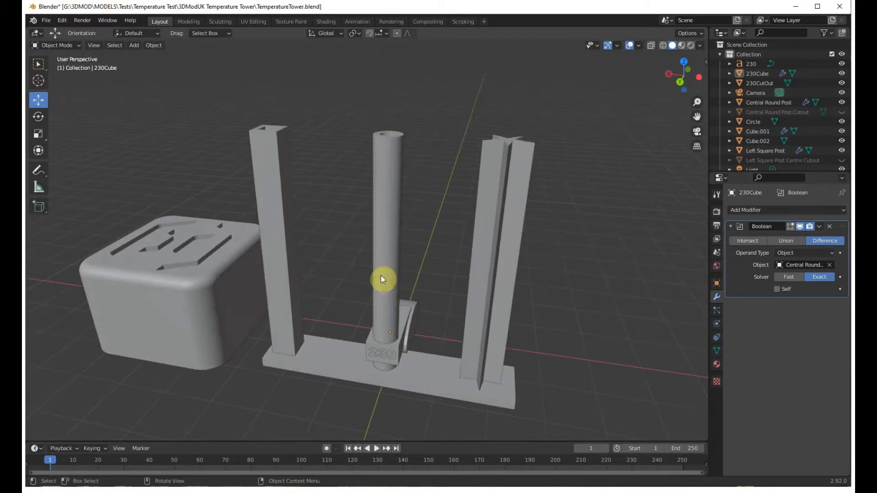
Examine the 230 label block on the central round post and how the three posts meet the base.
middle_click_drag(397, 165, 437, 199)
scroll(443, 309, "up", 2)
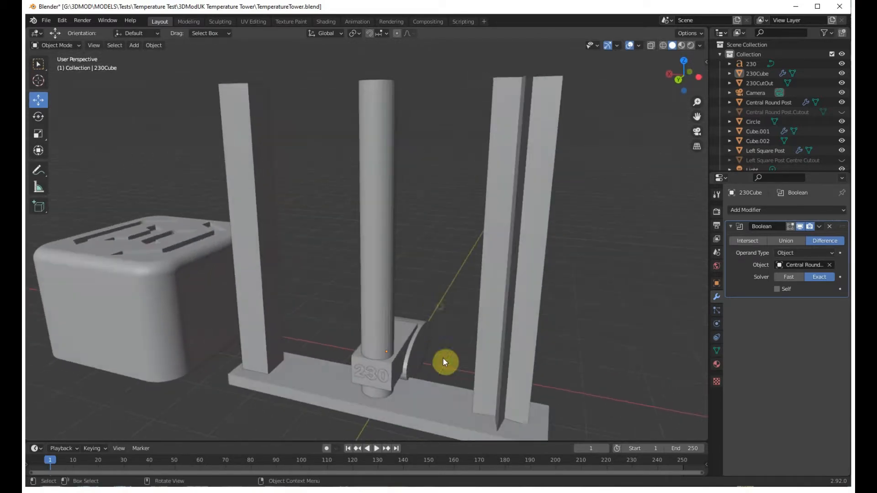
middle_click_drag(442, 412, 416, 402)
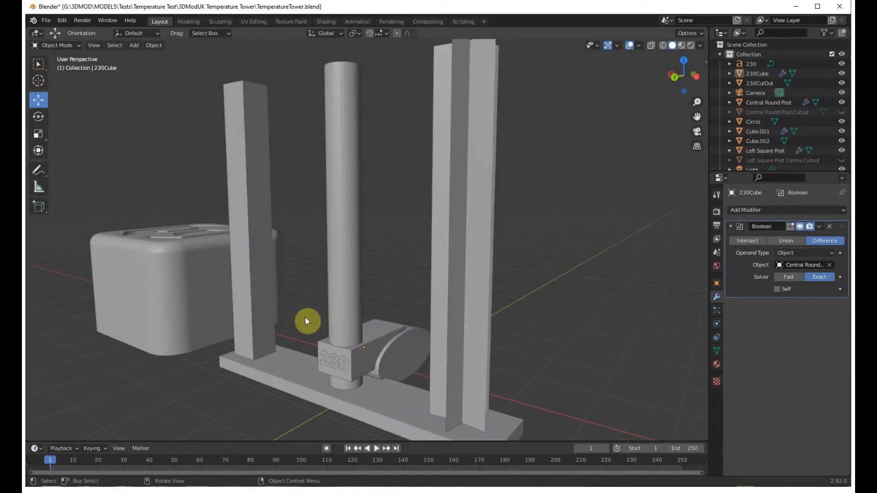
middle_click_drag(305, 316, 301, 316)
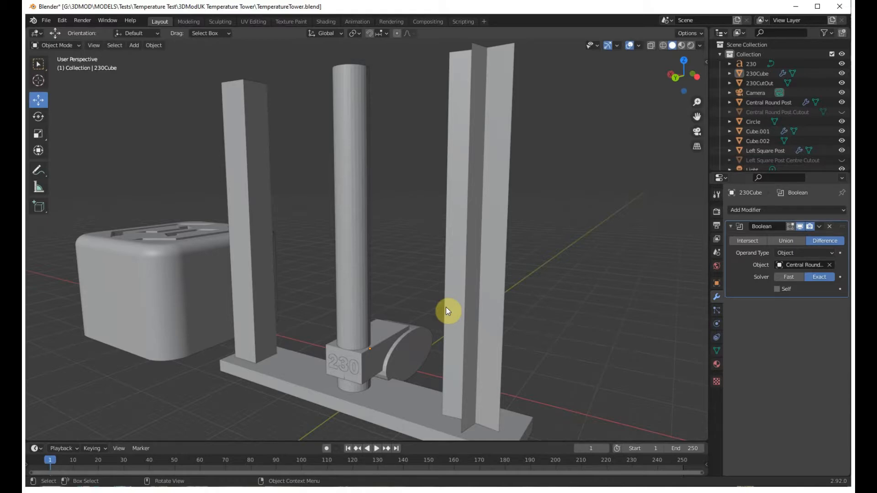
middle_click_drag(406, 278, 408, 277)
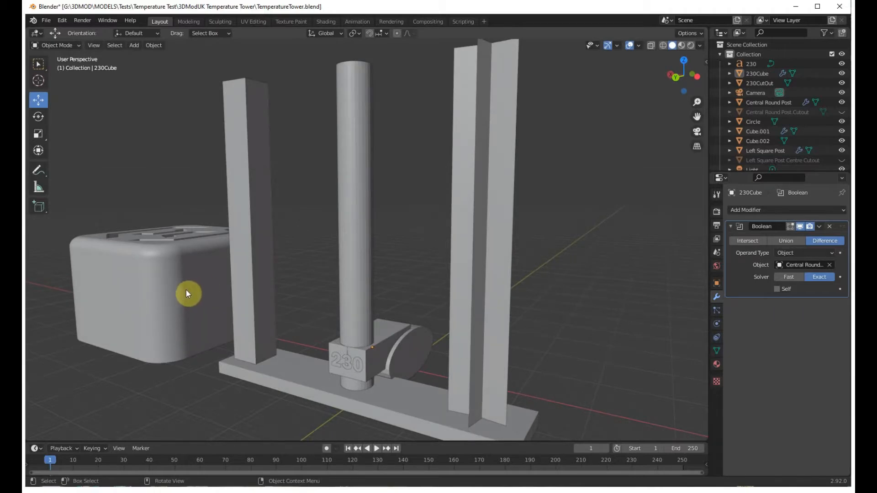
middle_click_drag(216, 391, 268, 387)
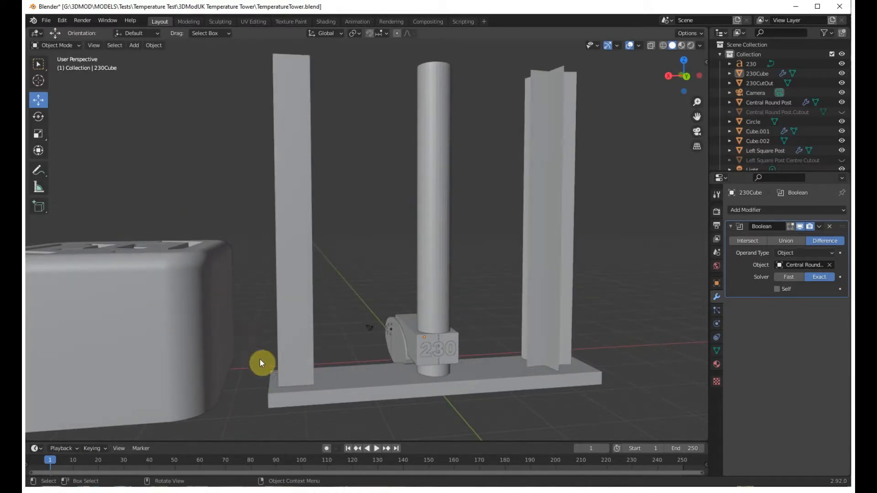
scroll(260, 363, "down", 1)
middle_click_drag(291, 398, 296, 405)
middle_click_drag(260, 365, 266, 360)
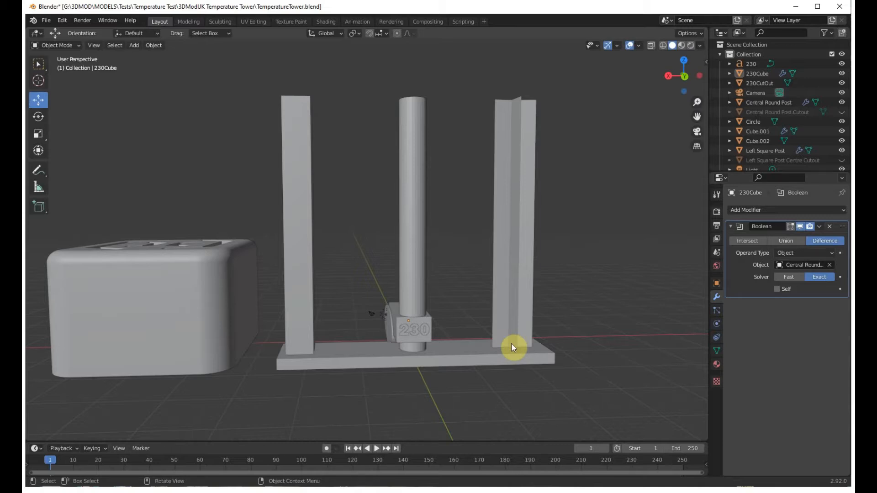
Examine the tops of the three posts, including the hollow square and round centres and the star profile.
middle_click_drag(507, 336, 478, 360)
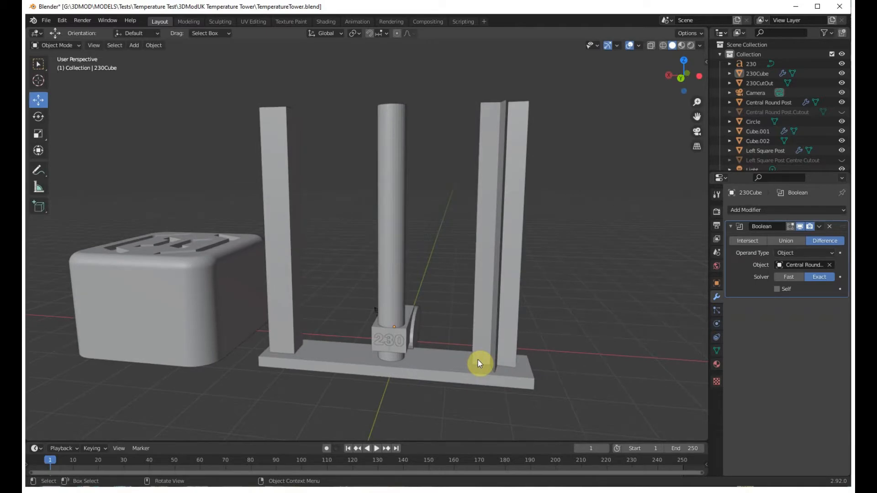
scroll(478, 360, "up", 3)
mouse_move(470, 360)
middle_mouse_down()
mouse_move(446, 344)
mouse_move(454, 337)
mouse_move(461, 350)
middle_mouse_up()
middle_click_drag(448, 278, 460, 297)
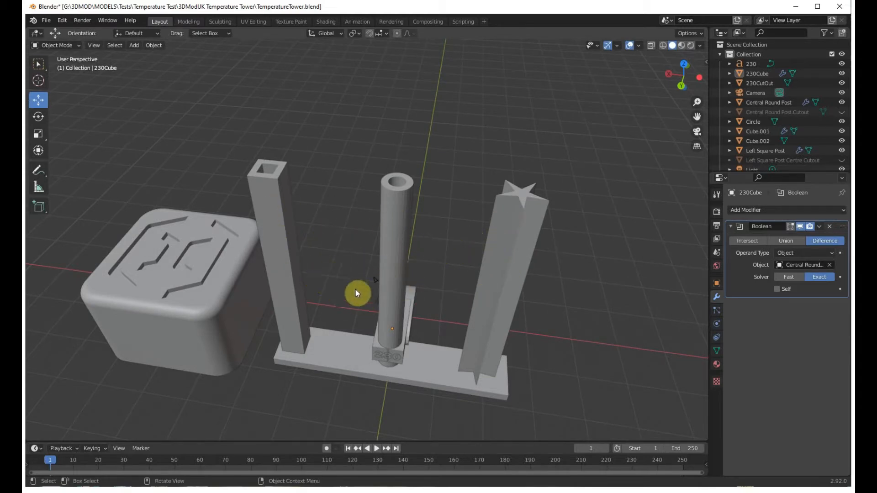
middle_click_drag(343, 240, 276, 238)
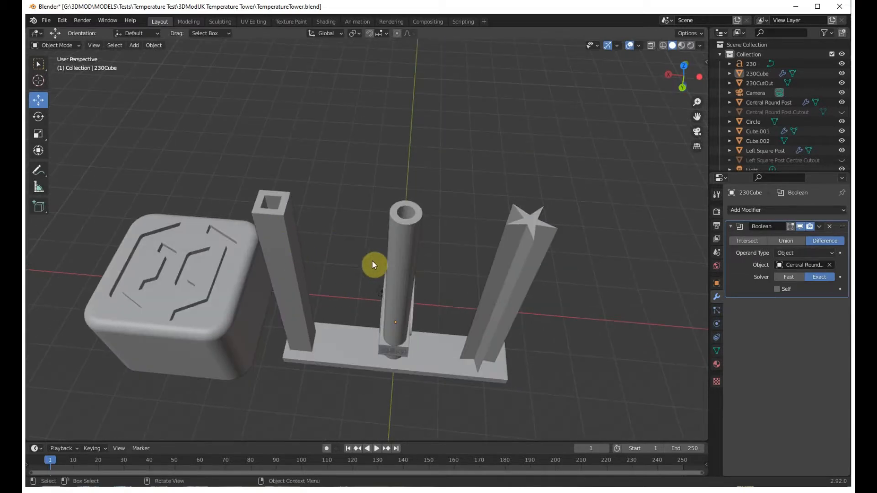
middle_click_drag(345, 250, 334, 243)
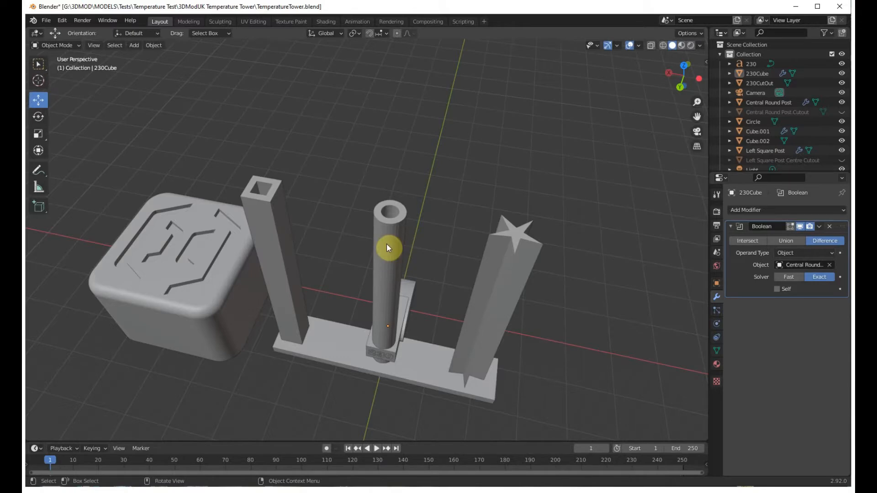
middle_click_drag(525, 294, 466, 277)
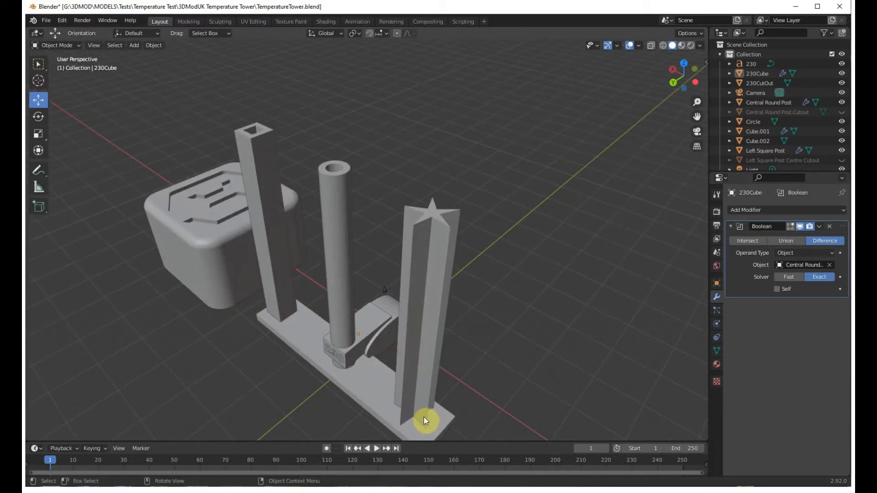
Examine the overhang behind the 230 block and its elliptical cutout shape from the side.
middle_click_drag(424, 419, 396, 351)
scroll(371, 344, "up", 1)
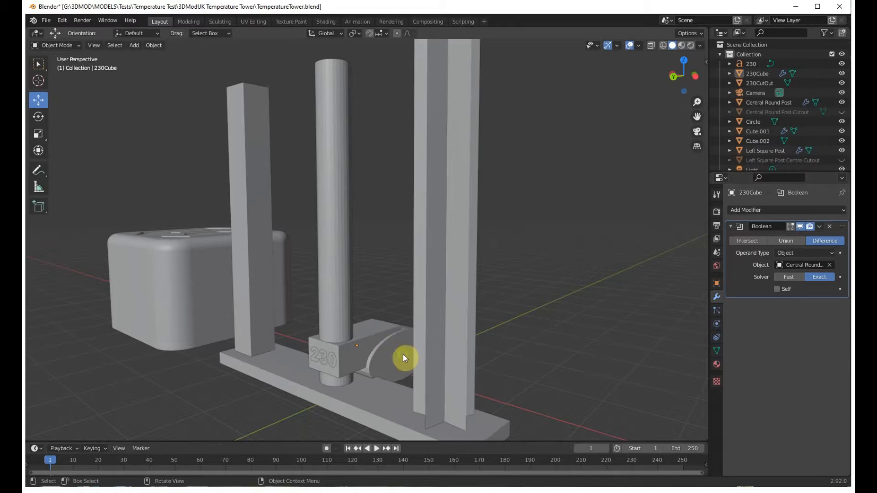
middle_click_drag(403, 355, 342, 349)
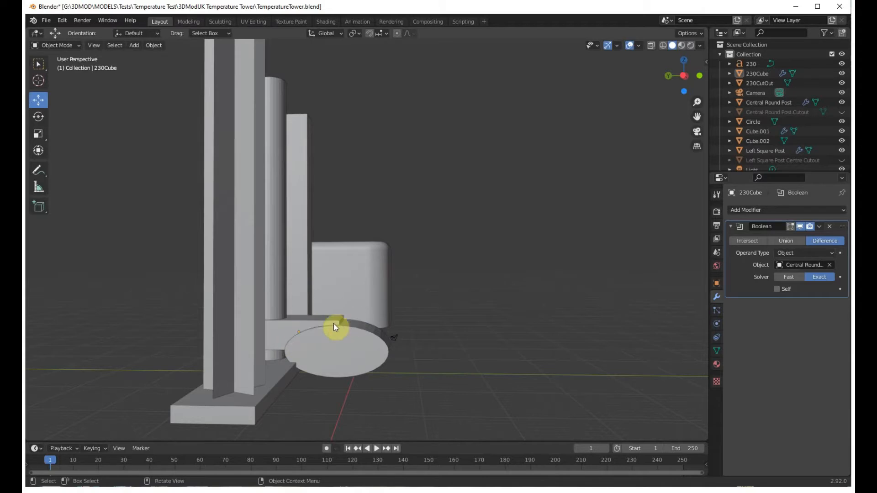
middle_click_drag(338, 338, 348, 355)
scroll(339, 348, "up", 2)
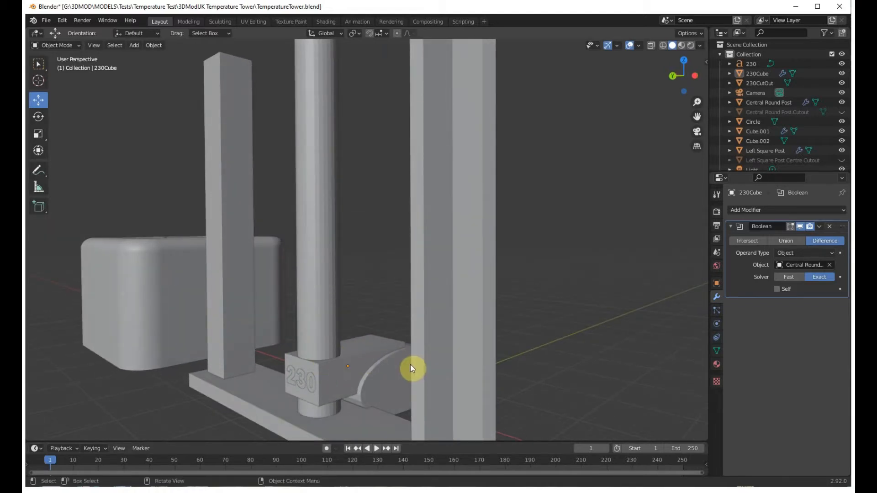
middle_click_drag(416, 369, 377, 363)
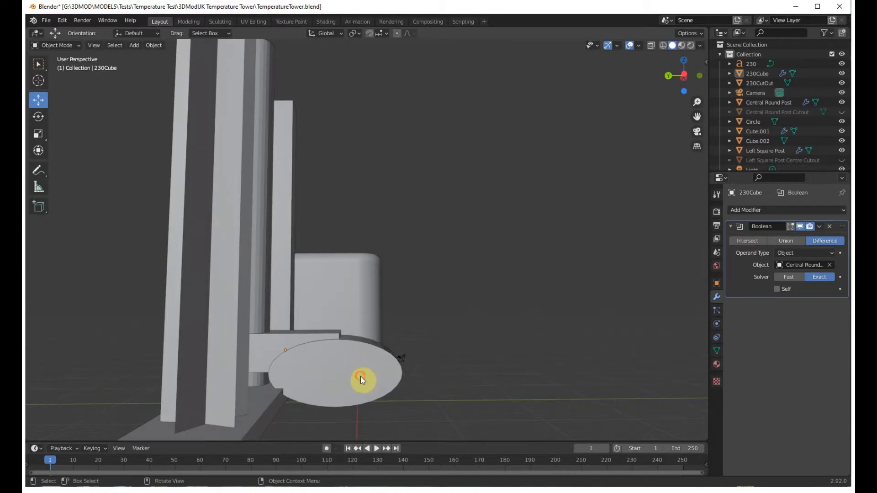
Select the elliptical 230CutOut object and try to scale it along the Y axis.
left_click(360, 377)
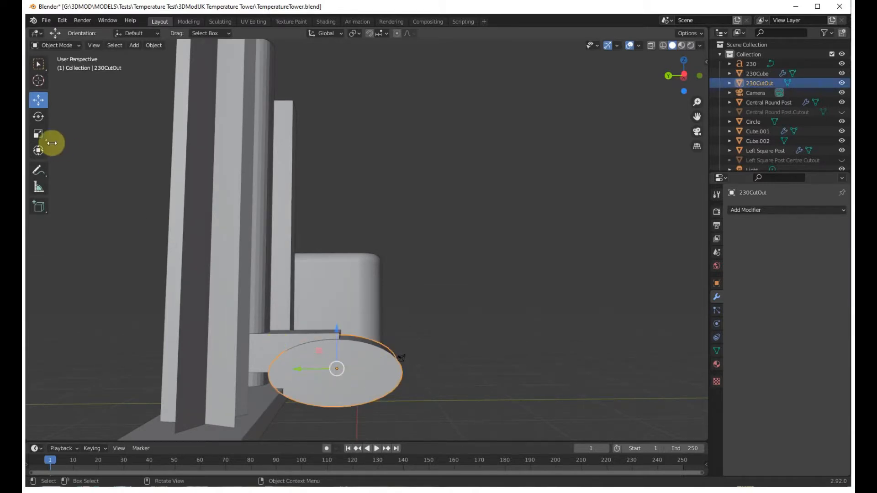
left_click(38, 134)
left_click_drag(295, 369, 295, 370)
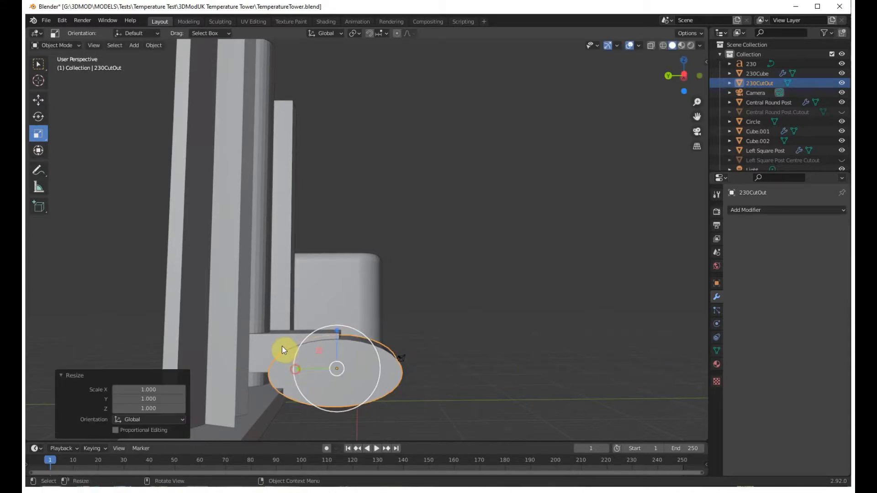
left_click(282, 347)
left_click(350, 369)
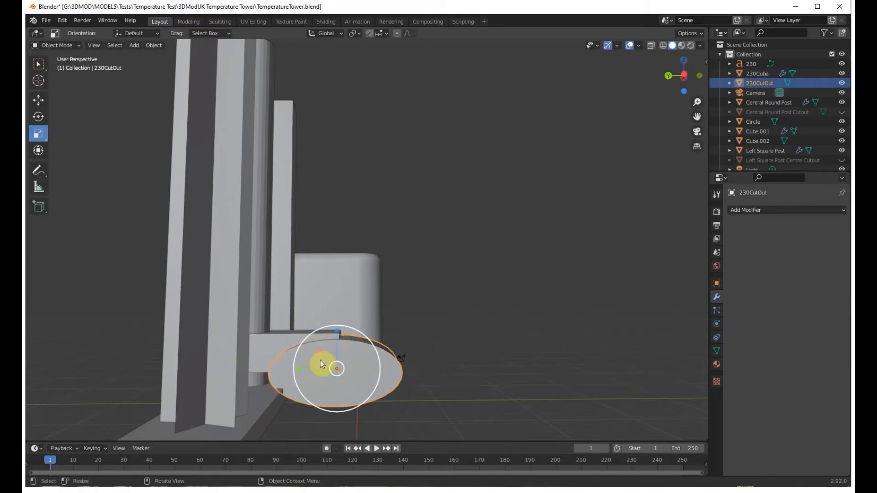
Inspect the 230 block and the cutout shape in relation to the surrounding posts from low front angles.
middle_click_drag(322, 363, 391, 357)
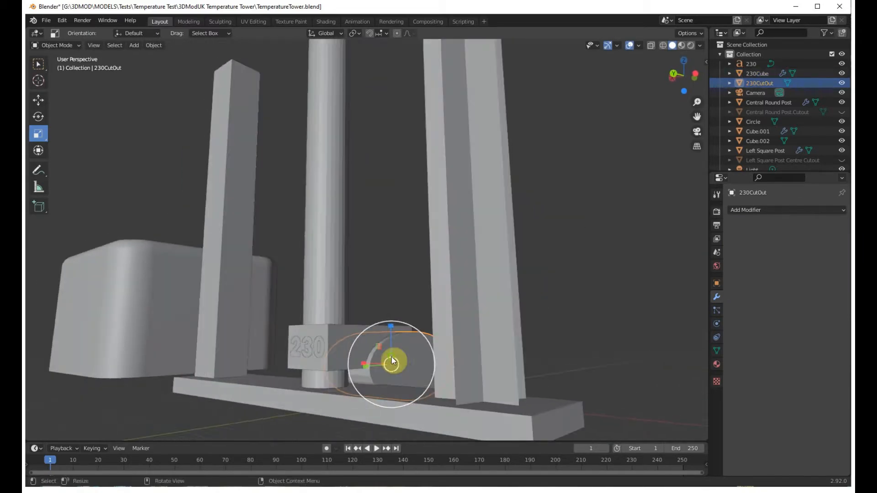
middle_click_drag(360, 283, 373, 288)
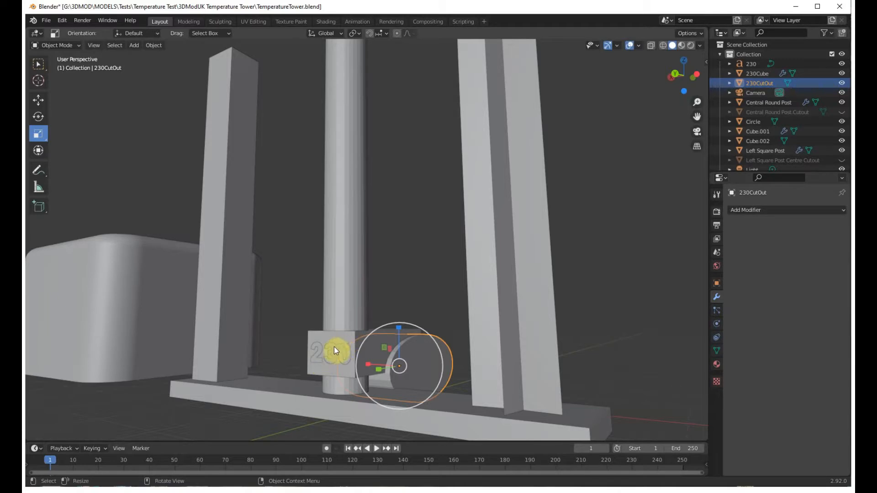
scroll(339, 344, "down", 3)
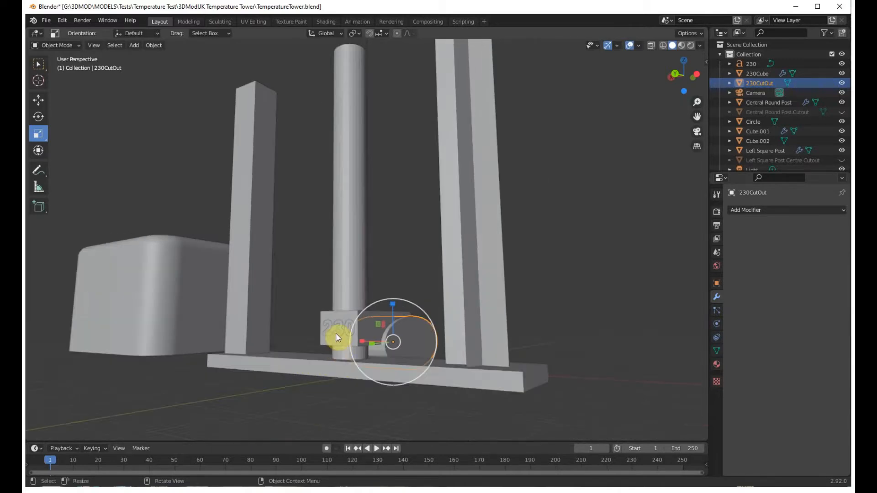
middle_click_drag(338, 340, 333, 337)
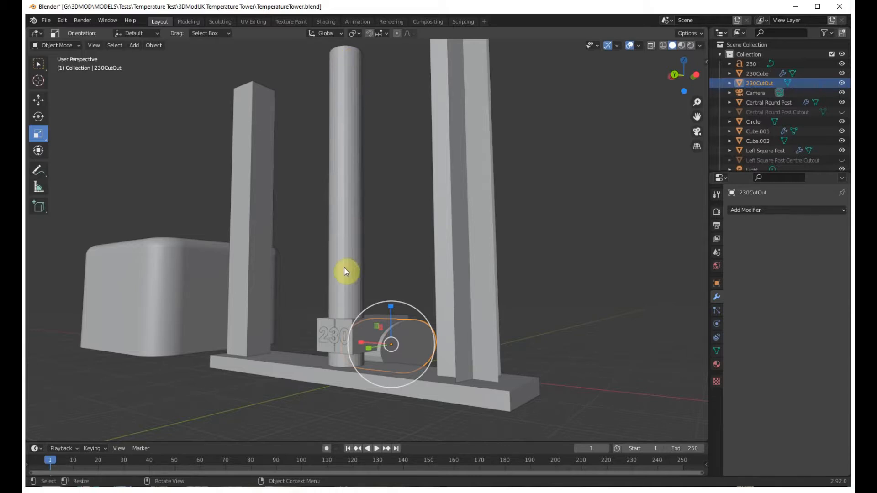
mouse_move(412, 207)
middle_mouse_down()
mouse_move(410, 221)
mouse_move(399, 201)
middle_mouse_up()
middle_click_drag(404, 282, 401, 264)
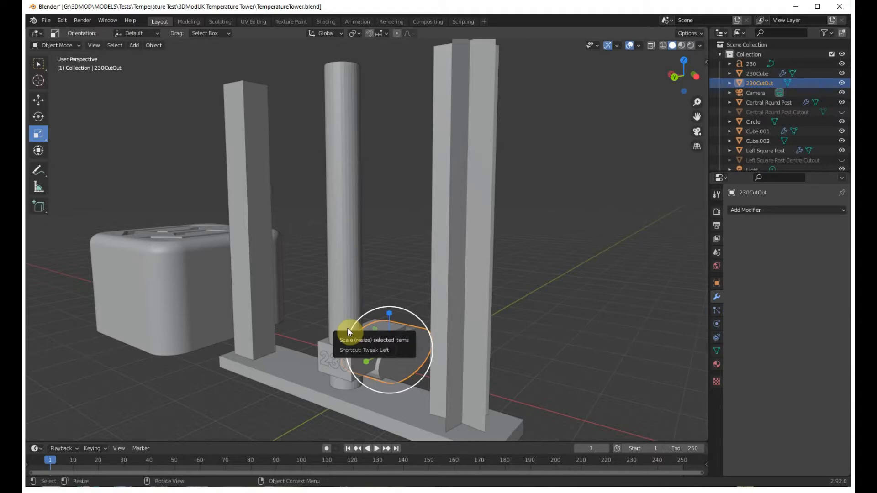
mouse_move(536, 346)
middle_mouse_down()
mouse_move(530, 336)
mouse_move(541, 336)
mouse_move(532, 356)
mouse_move(544, 354)
mouse_move(538, 352)
middle_mouse_up()
scroll(533, 347, "up", 5)
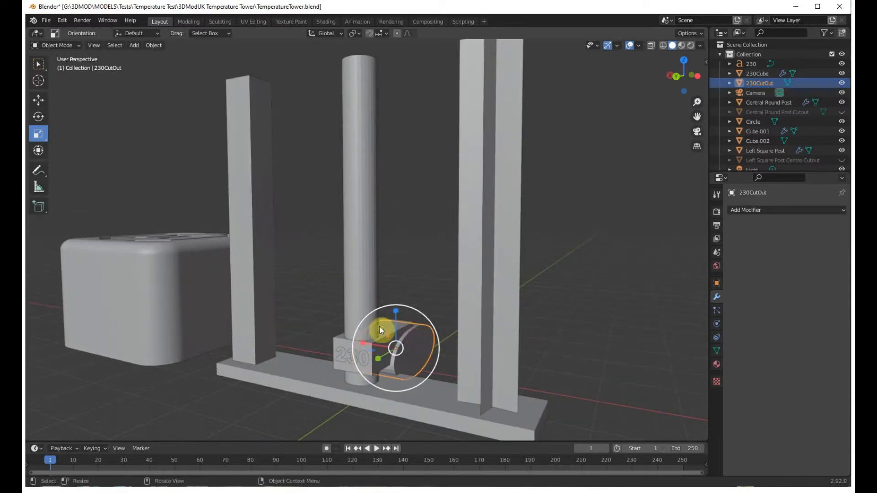
Select the left square post and inspect its hollow square centre from above.
middle_click_drag(306, 328, 210, 273)
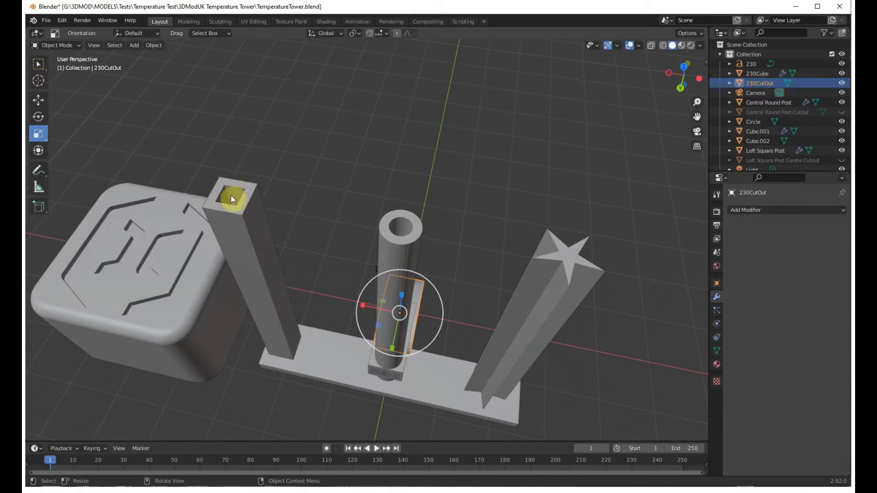
left_click(256, 211)
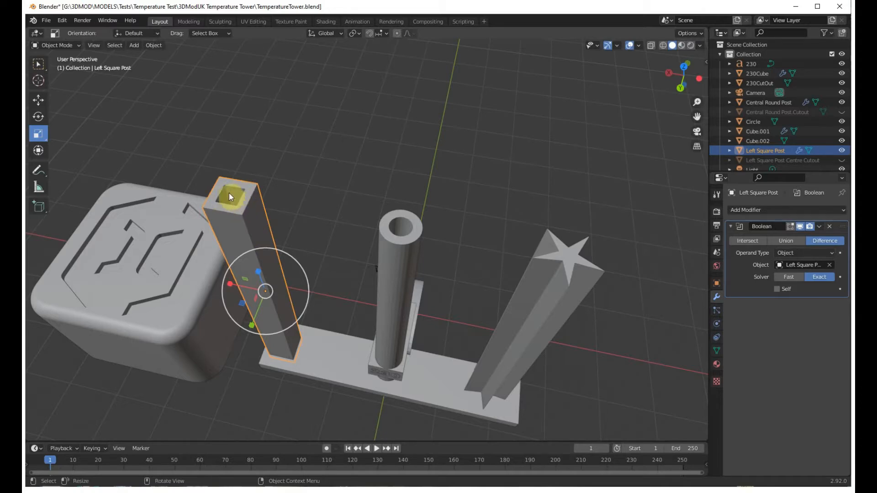
left_click(246, 223)
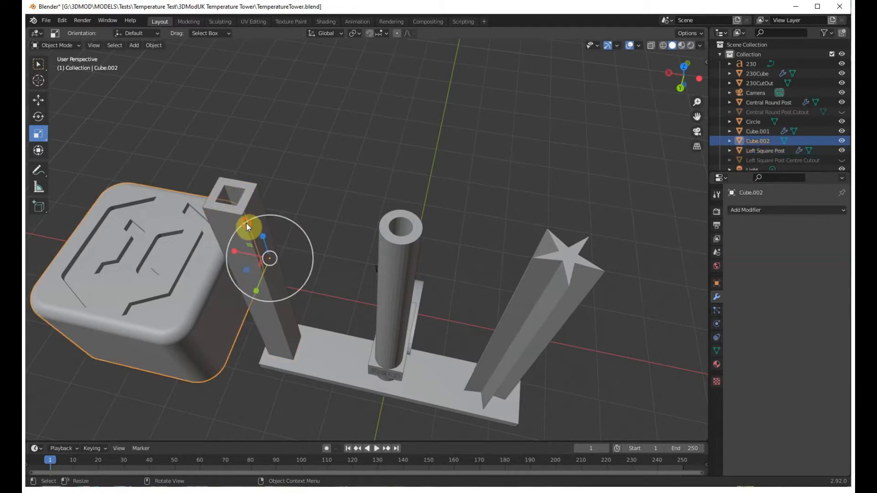
left_click(257, 203)
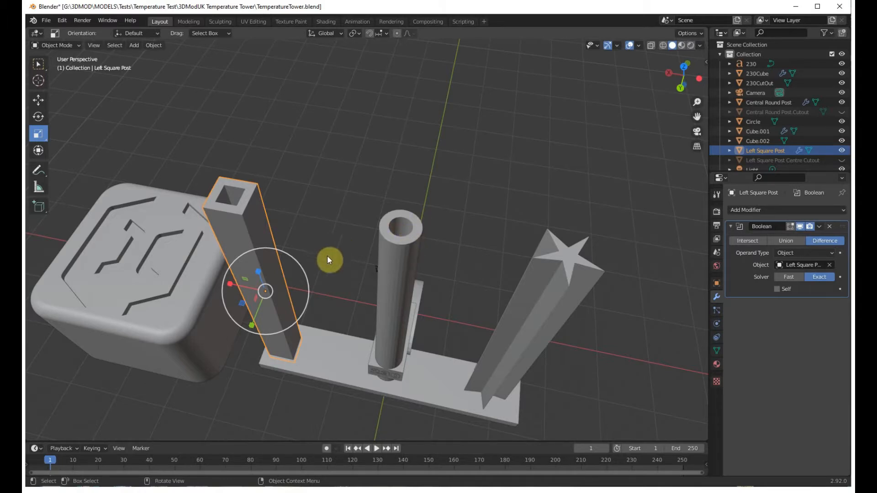
Select the base plate and examine the square and round post openings from below and above.
middle_click_drag(328, 260, 365, 104)
left_click(357, 188)
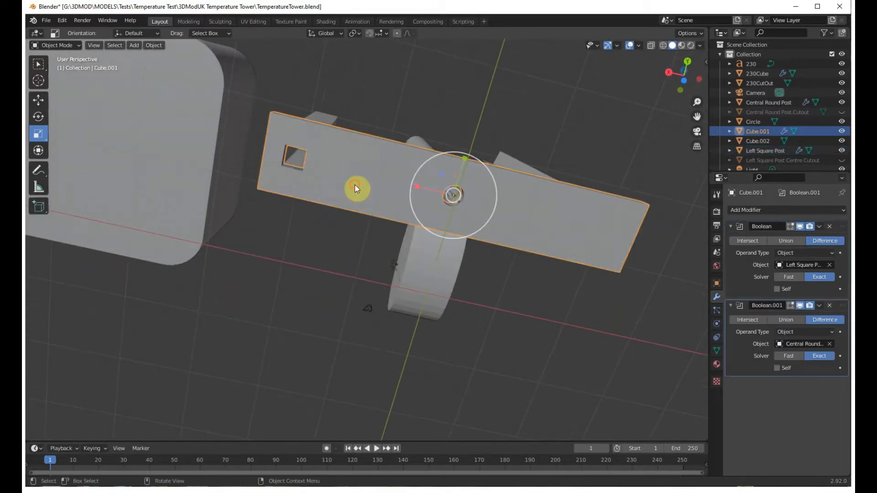
middle_click_drag(344, 211, 343, 386)
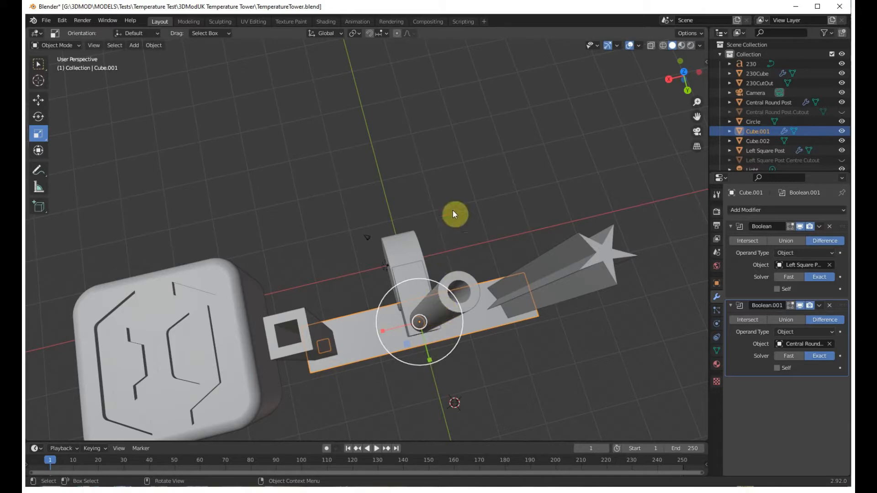
Compare the square, round and star-shaped posts on the base from low and raised front angles.
middle_click_drag(445, 334, 425, 380)
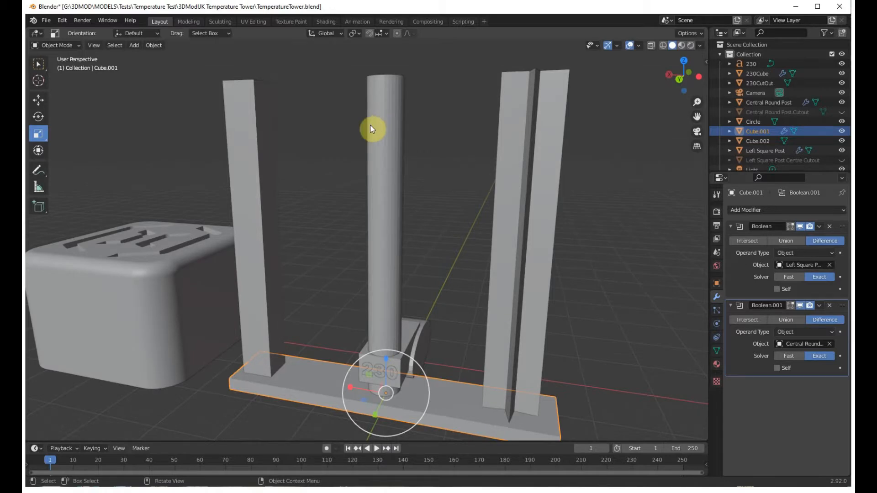
middle_click_drag(319, 185, 246, 144)
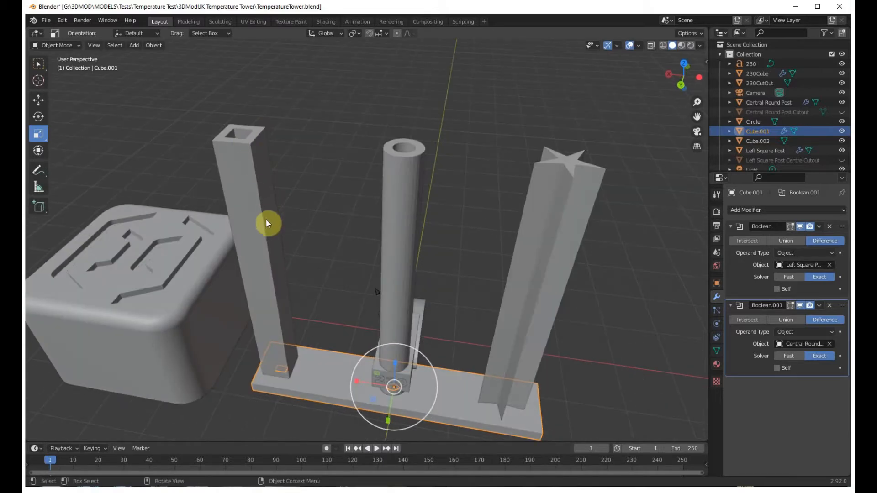
middle_click_drag(313, 319, 320, 314)
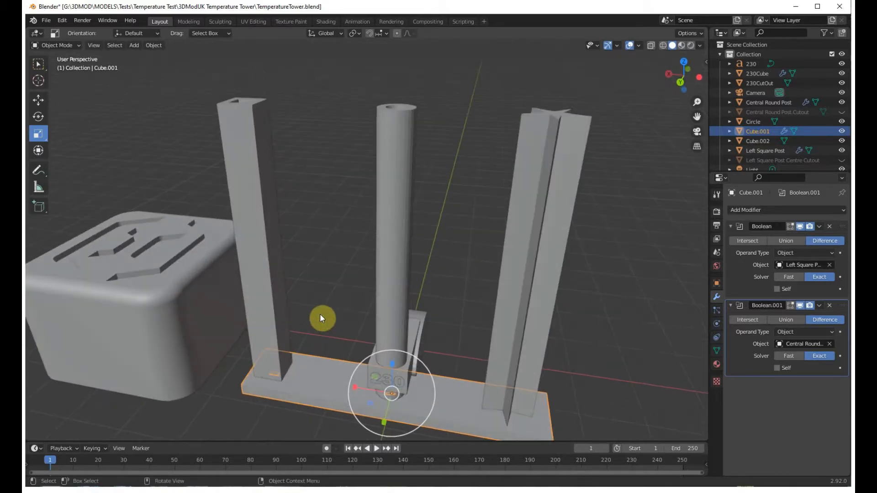
middle_click_drag(319, 285, 257, 124)
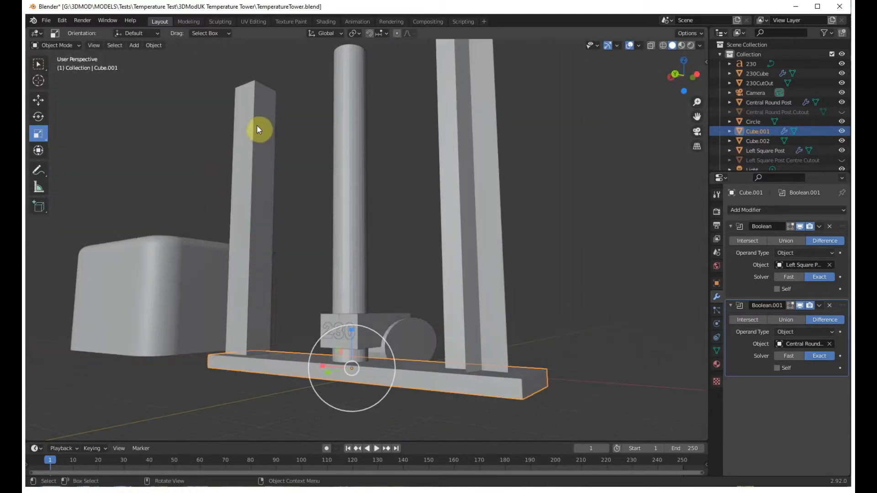
middle_click_drag(278, 231, 341, 259)
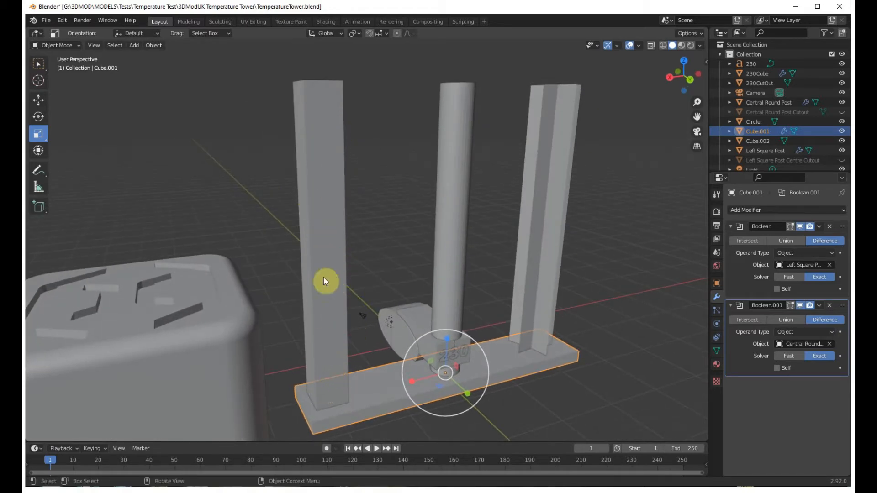
middle_click_drag(324, 278, 321, 366)
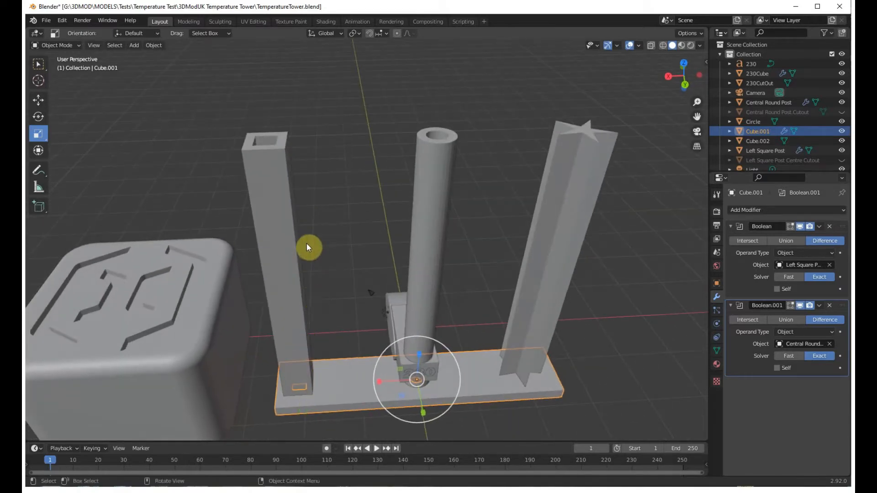
middle_click_drag(290, 339, 275, 337)
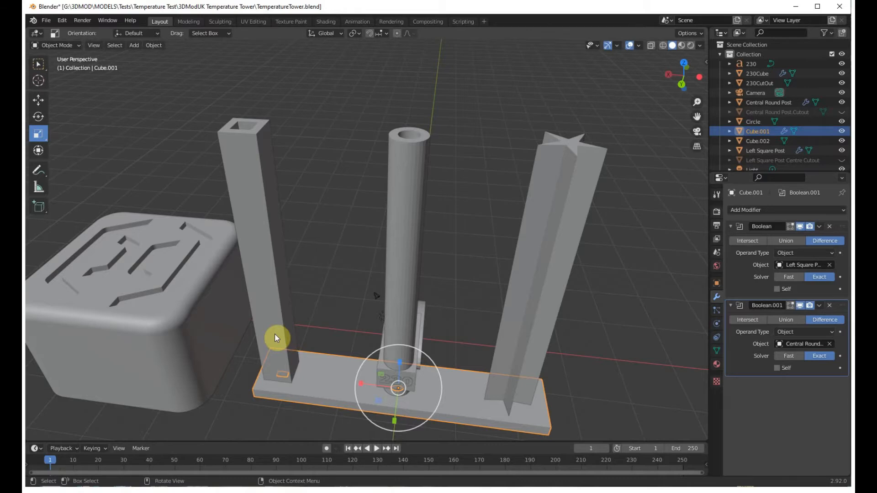
Deselect the base plate and review the whole tower with its single 230 block from further away.
left_click(439, 303)
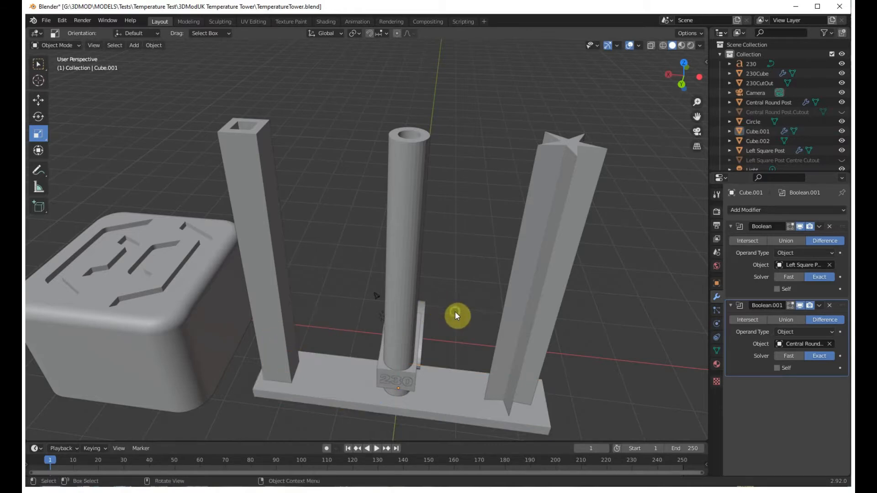
middle_click_drag(455, 312, 436, 305)
scroll(437, 309, "down", 4)
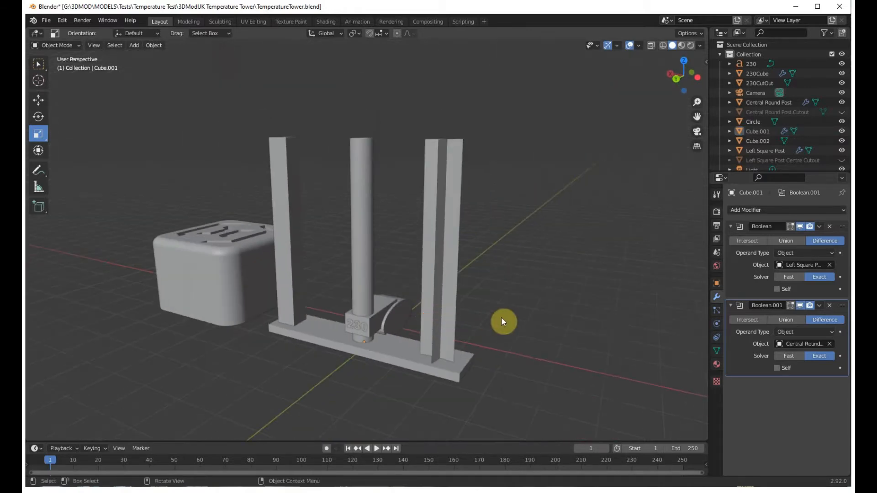
middle_click_drag(501, 316, 490, 317)
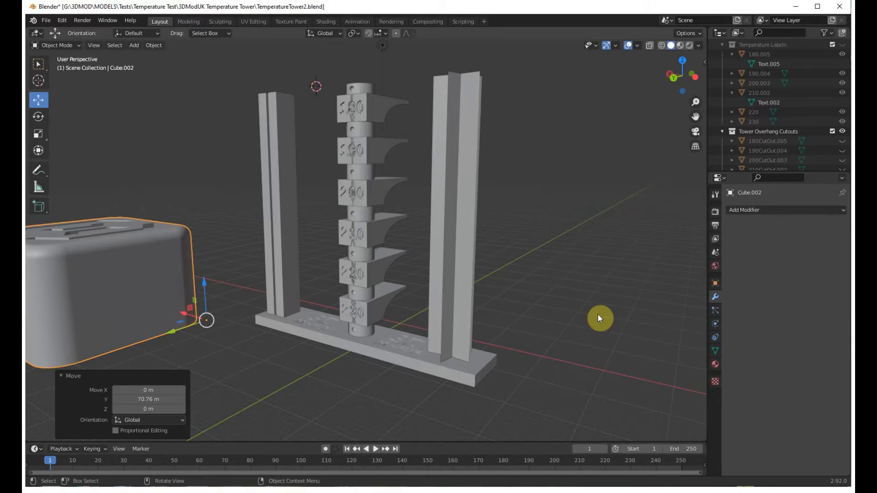
Examine the completed tower in TemperatureTower2.blend, including its slotted square post, star post, stacked temperature blocks and base lettering.
mouse_move(599, 318)
middle_mouse_down()
mouse_move(559, 303)
mouse_move(574, 310)
mouse_move(591, 345)
mouse_move(579, 322)
mouse_move(588, 325)
middle_mouse_up()
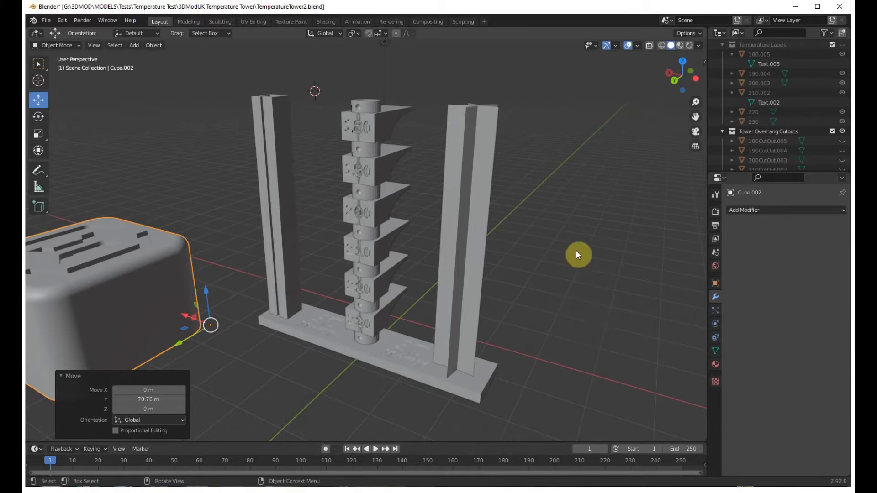
mouse_move(577, 254)
middle_mouse_down()
mouse_move(587, 280)
mouse_move(584, 260)
middle_mouse_up()
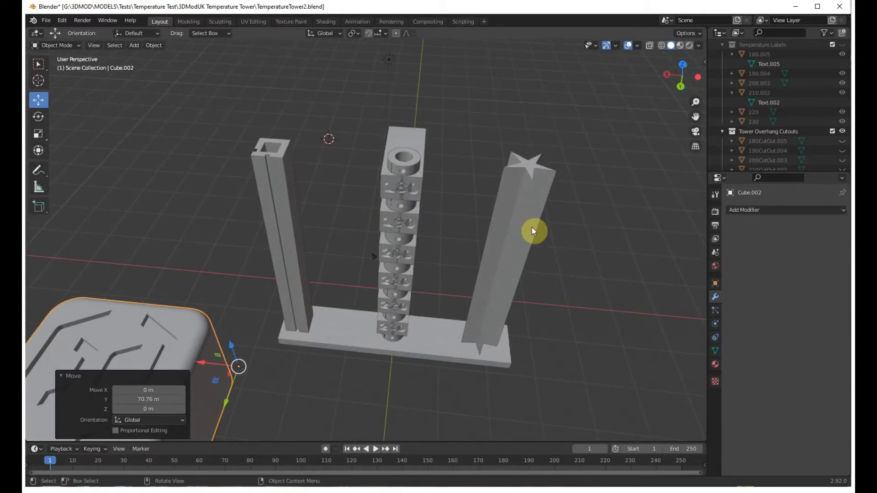
middle_click_drag(326, 184, 448, 379)
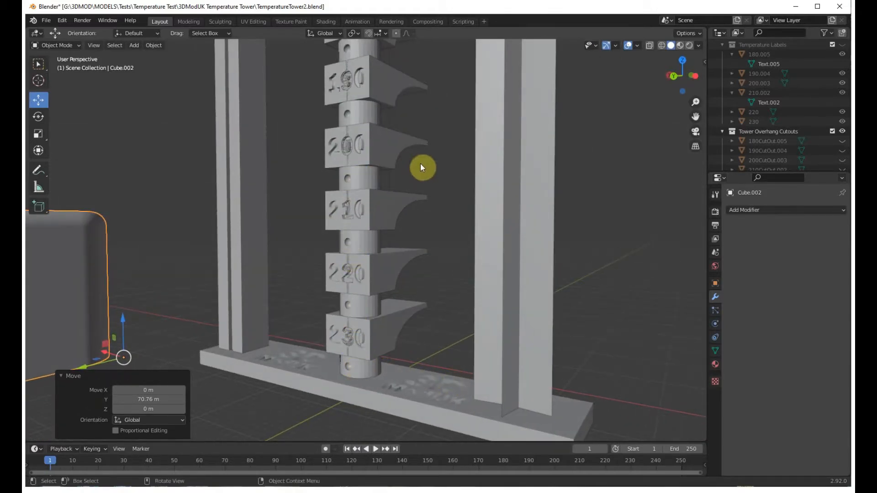
middle_click_drag(439, 164, 440, 175)
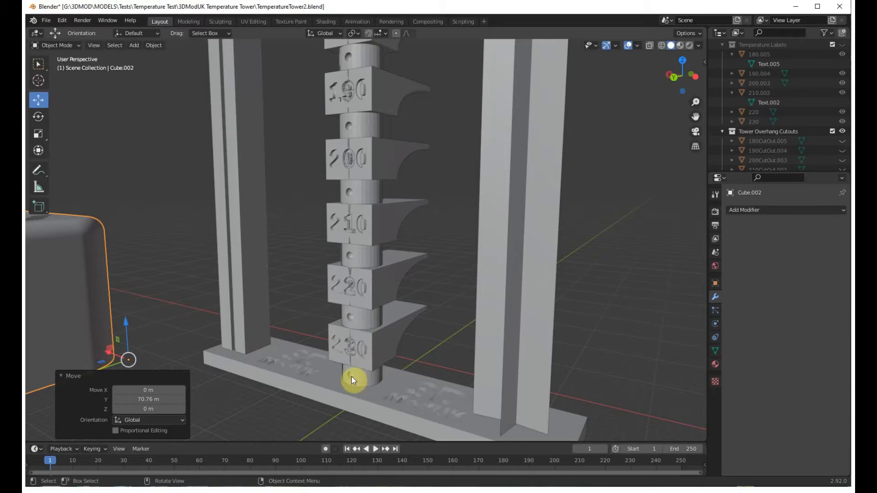
middle_click_drag(368, 379, 339, 361)
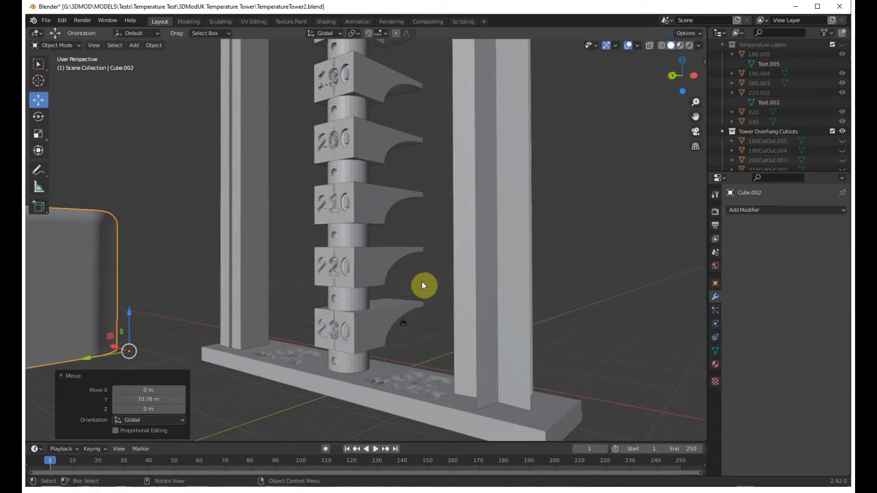
Select the central round post and inspect the stacked blocks labelled 180 to 230 along it.
left_click(343, 365)
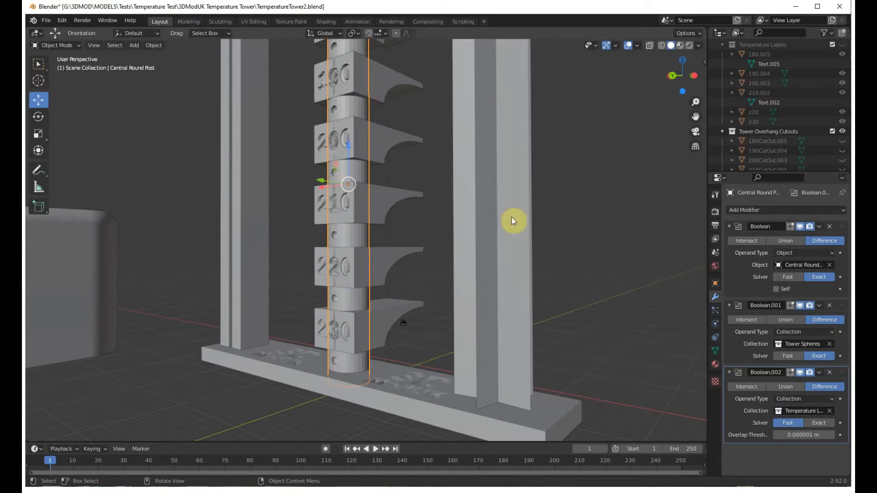
middle_click_drag(589, 242, 585, 270, "shift")
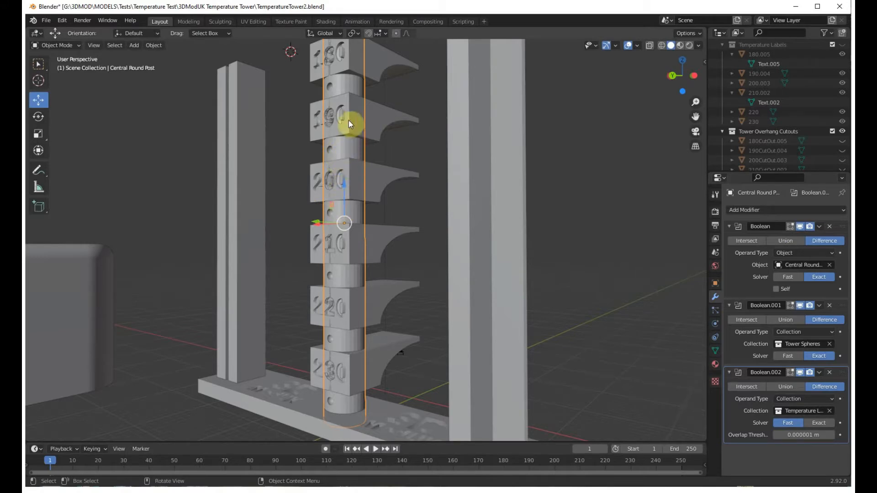
middle_click_drag(428, 302, 441, 306)
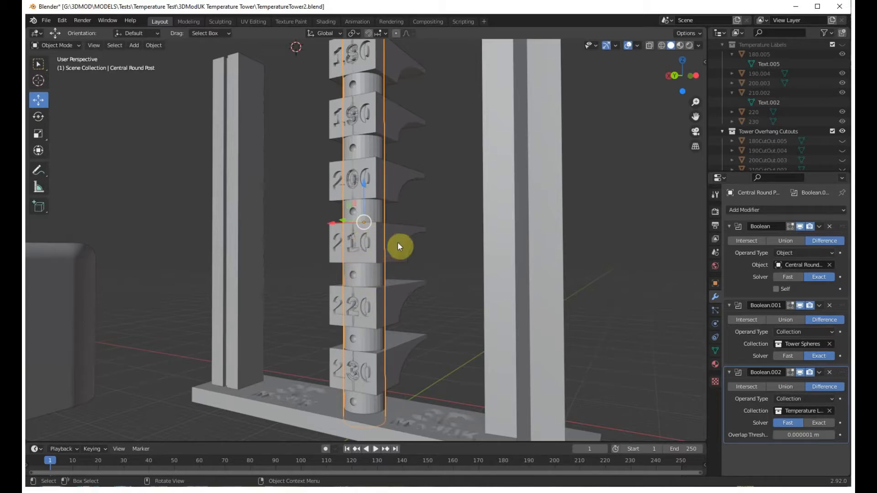
mouse_move(414, 243)
middle_mouse_down()
mouse_move(431, 258)
mouse_move(419, 258)
middle_mouse_up()
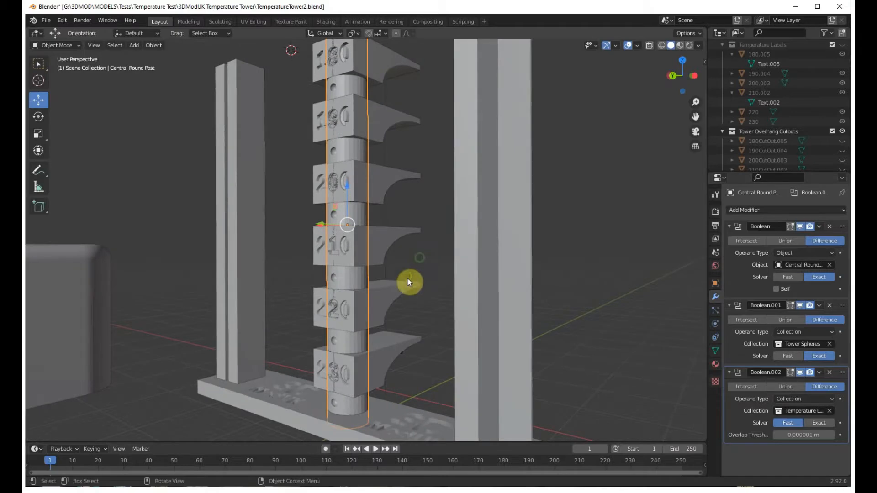
Examine the engraved temperature numbers and the small round holes between the blocks from slightly different front angles.
middle_click_drag(305, 295, 321, 306)
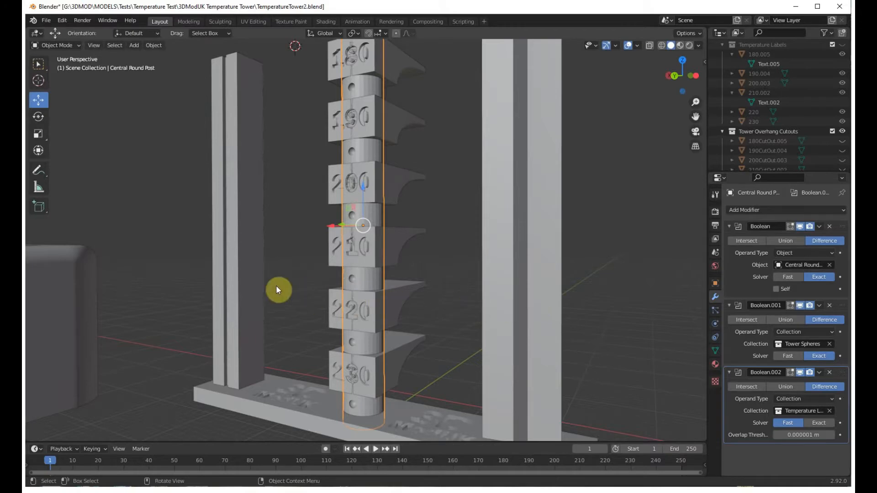
middle_click_drag(393, 368, 428, 363)
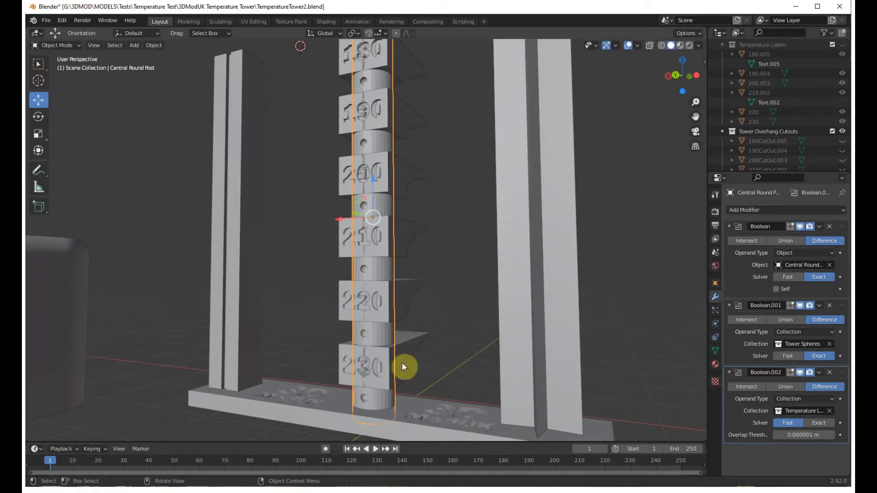
middle_click_drag(316, 358, 315, 359)
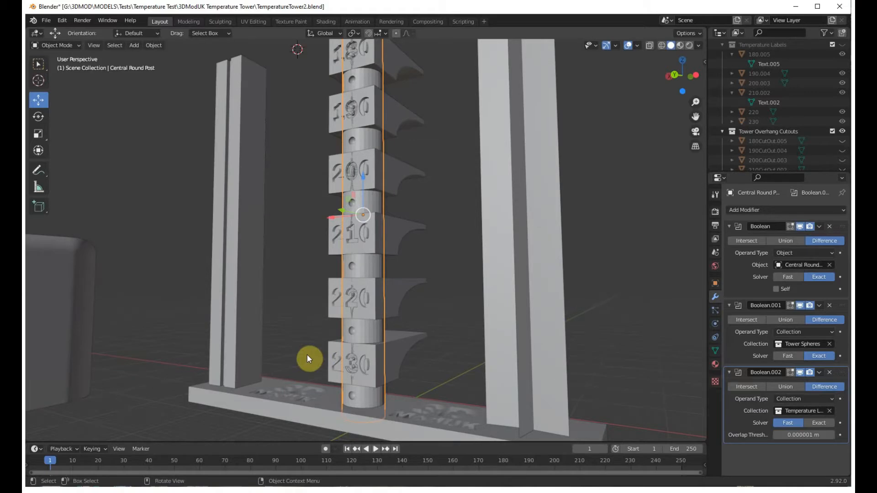
middle_click_drag(307, 352, 306, 350)
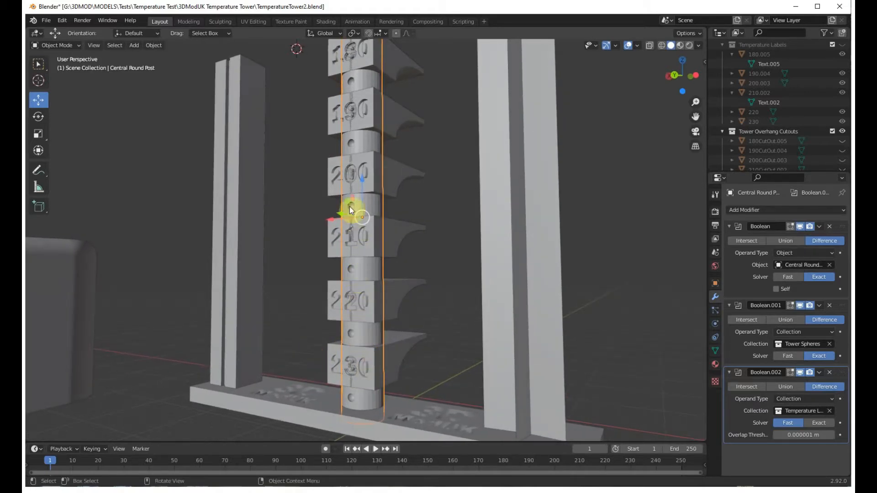
middle_click_drag(434, 173, 415, 375)
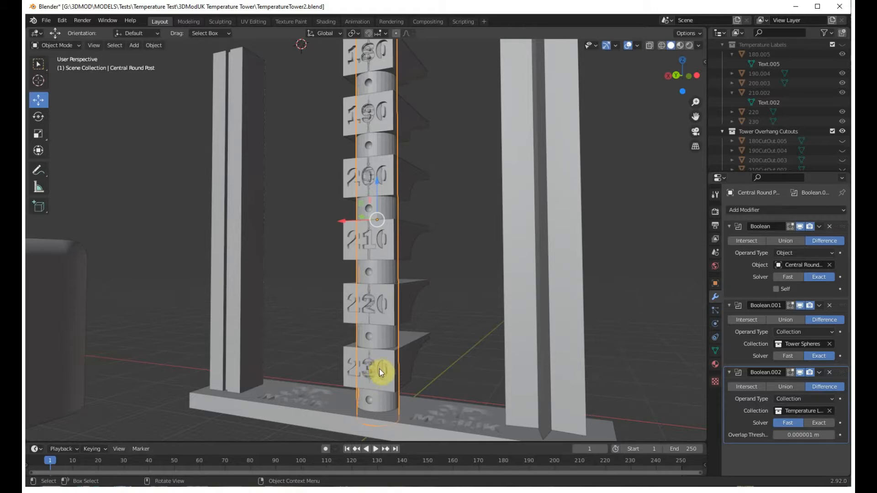
middle_click_drag(437, 373, 373, 375)
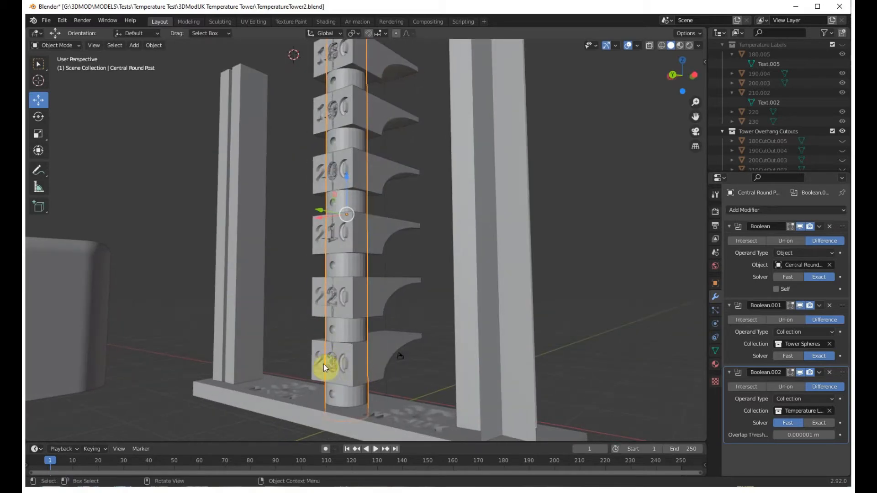
Inspect the curved overhangs behind the temperature blocks from the side, from below and from above.
middle_click_drag(420, 314, 379, 359)
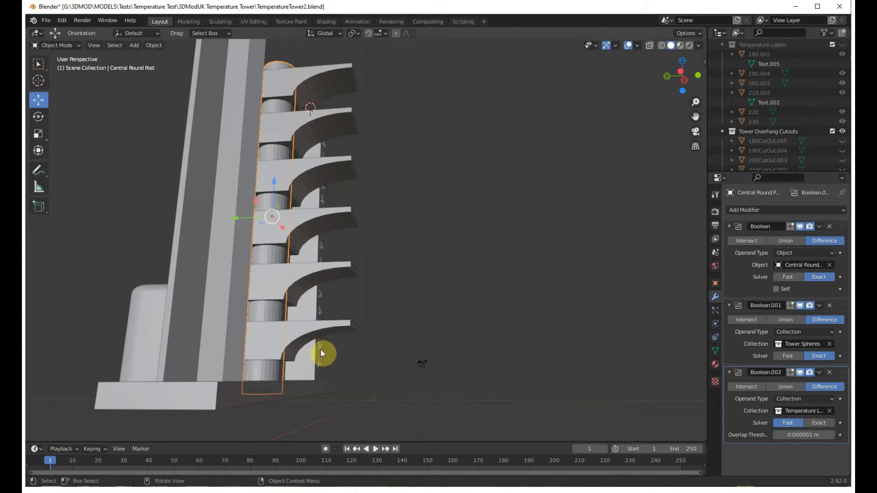
middle_click_drag(391, 352, 400, 358)
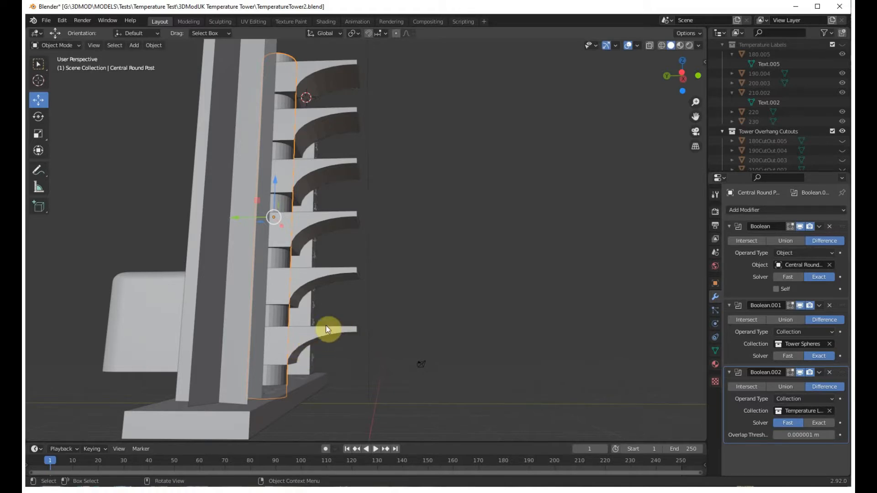
middle_click_drag(336, 319, 320, 304)
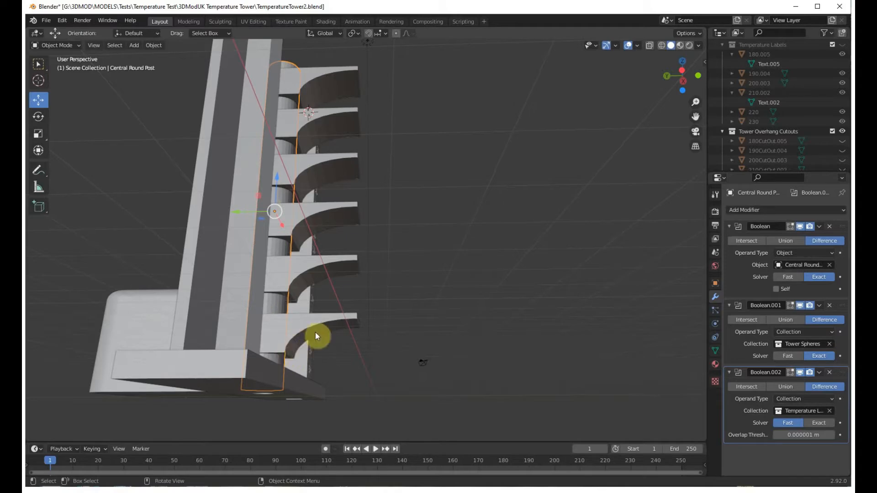
middle_click_drag(330, 363, 465, 365)
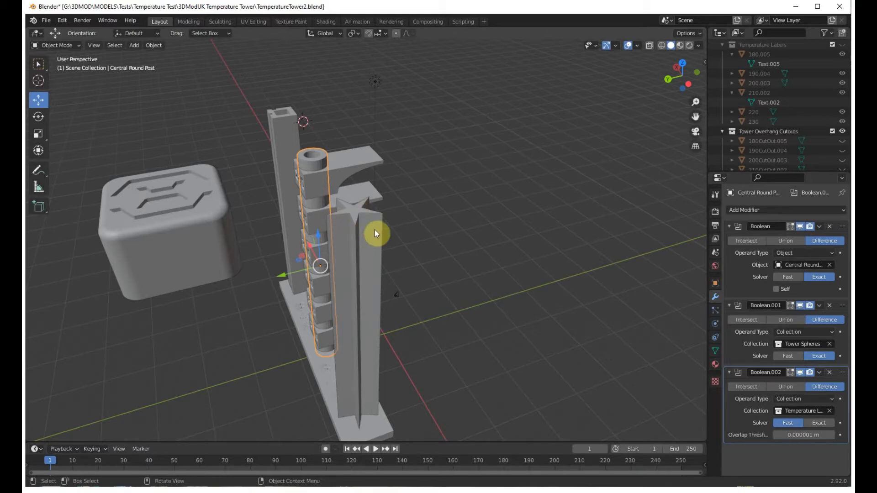
Delete the large rounded cube with the engraved logo beside the tower.
middle_click_drag(434, 352, 433, 387)
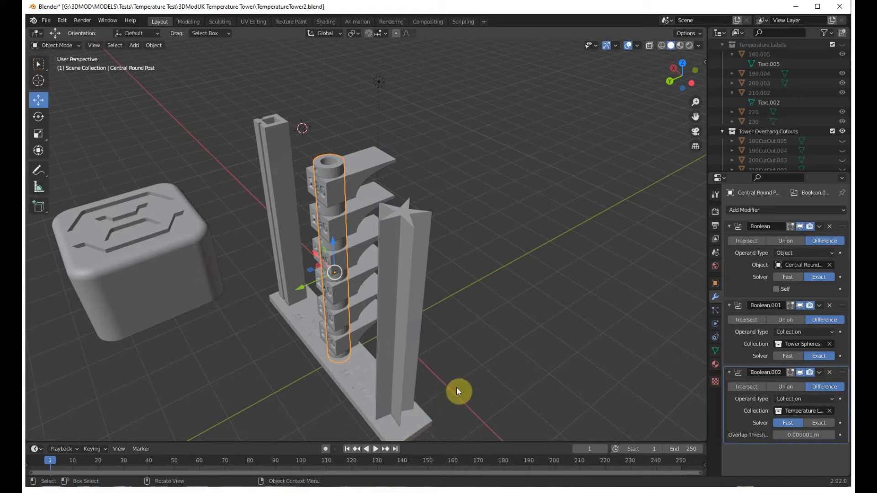
middle_click_drag(311, 380, 416, 375)
key("Delete")
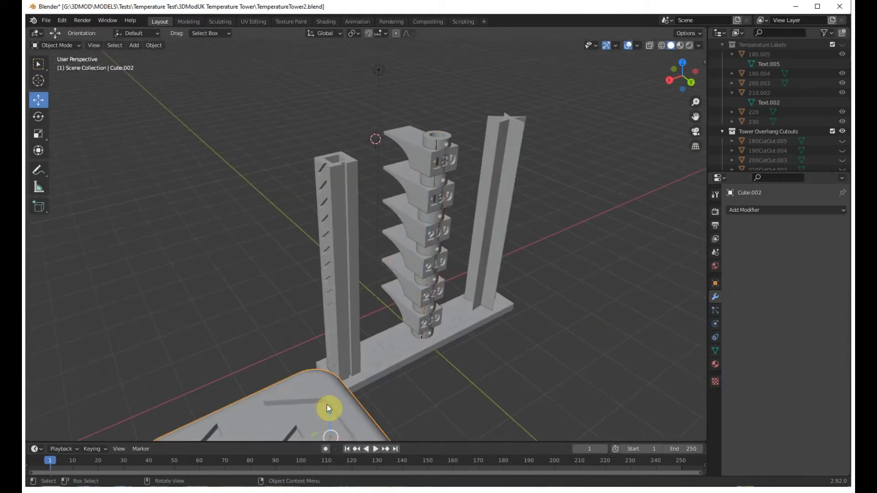
Examine the two side posts and the central block stack on their base from above and from the front.
middle_click_drag(265, 330, 309, 295)
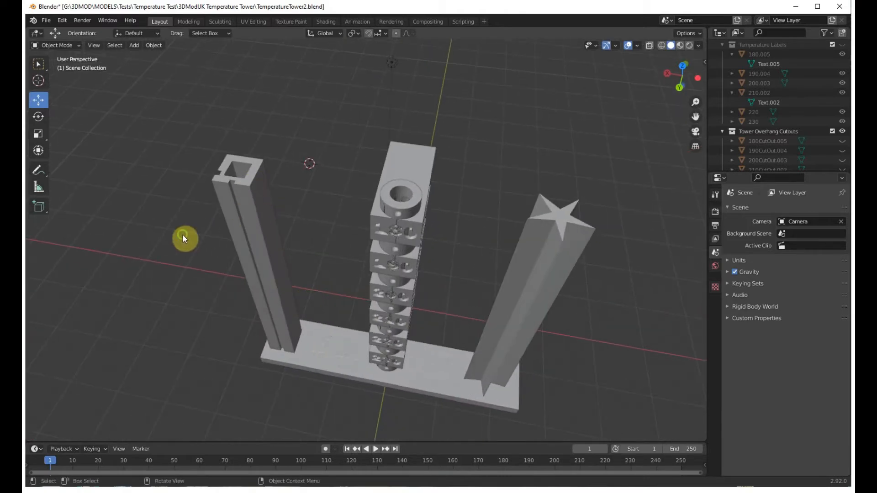
middle_click_drag(182, 236, 184, 234)
mouse_move(255, 205)
middle_mouse_down()
mouse_move(206, 262)
mouse_move(269, 213)
middle_mouse_up()
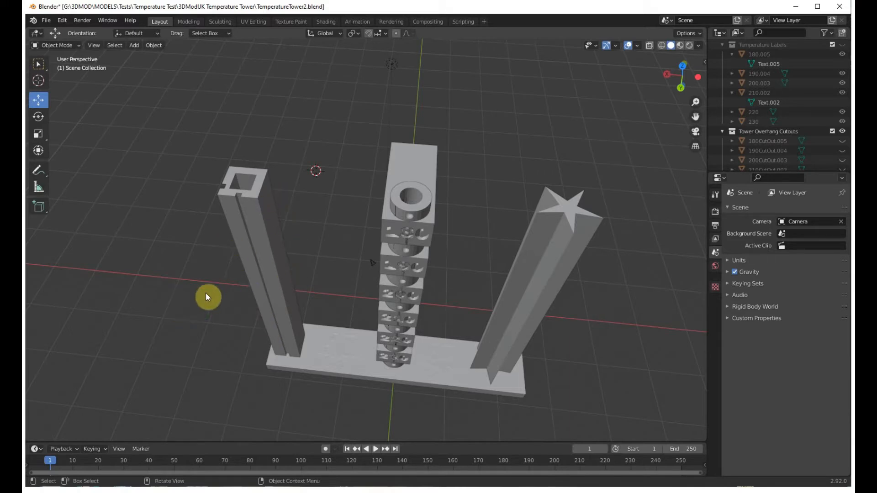
middle_click_drag(206, 295, 327, 211)
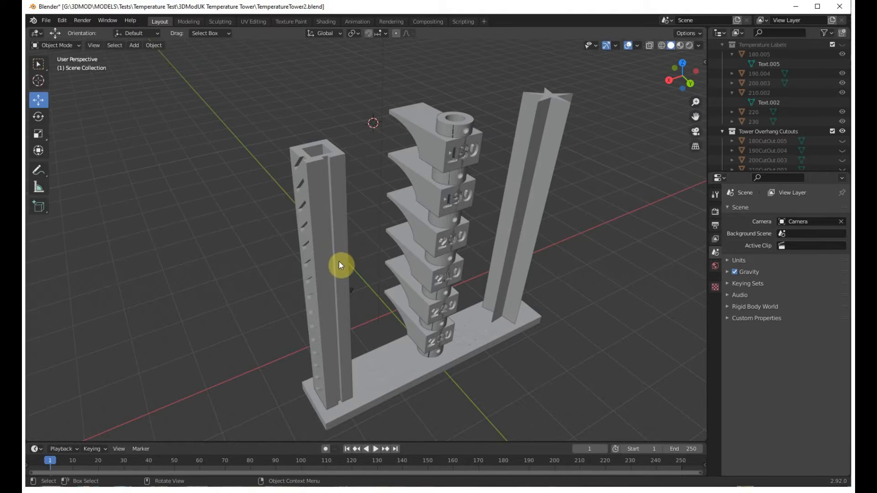
Select the left square post and inspect the diagonal slots along its outer face from the side and from below.
left_click(345, 295)
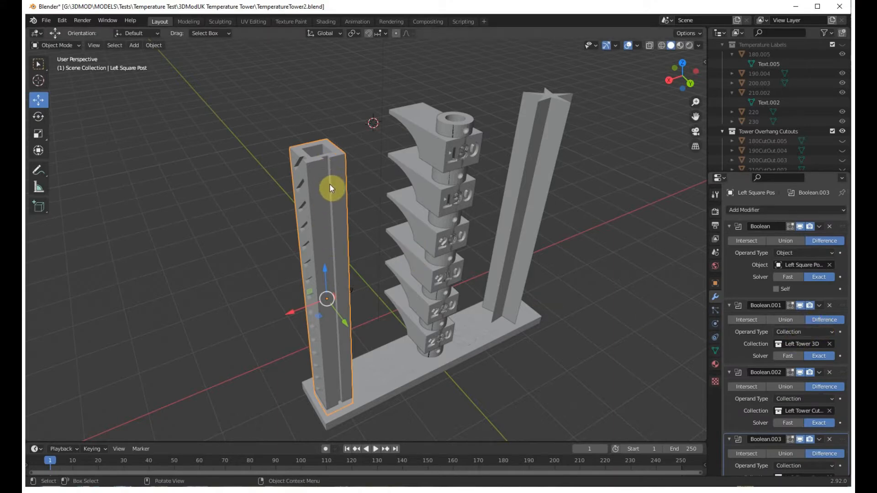
middle_click_drag(422, 327, 457, 378)
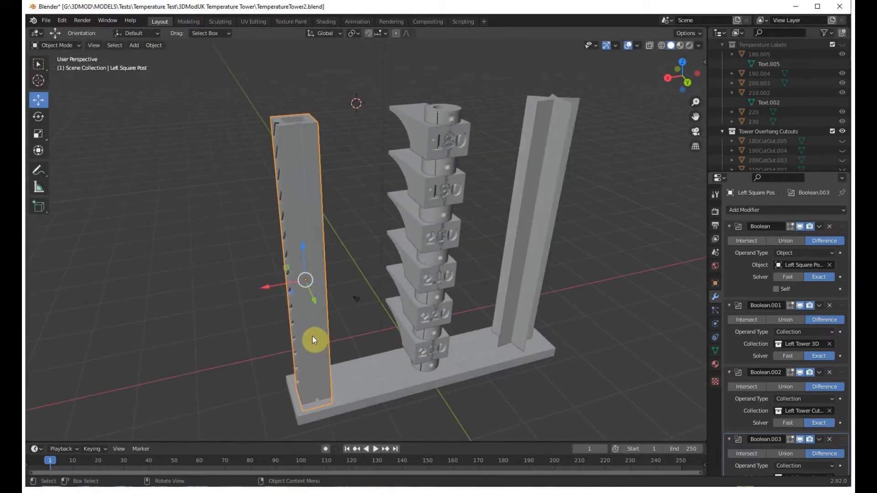
middle_click_drag(220, 303, 509, 373)
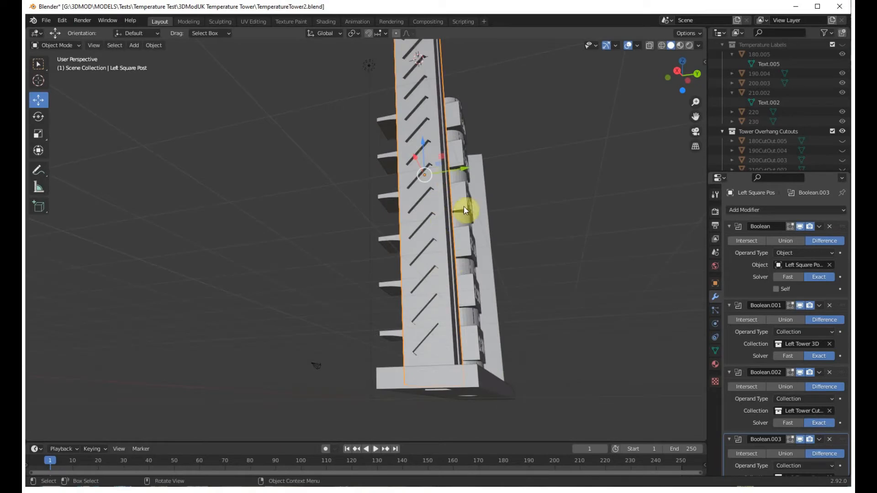
middle_click_drag(618, 325, 604, 337)
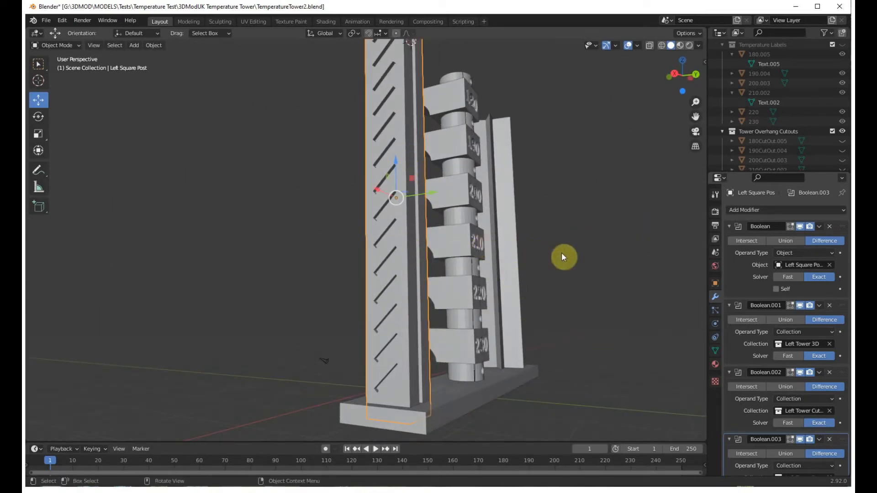
middle_click_drag(561, 253, 570, 256)
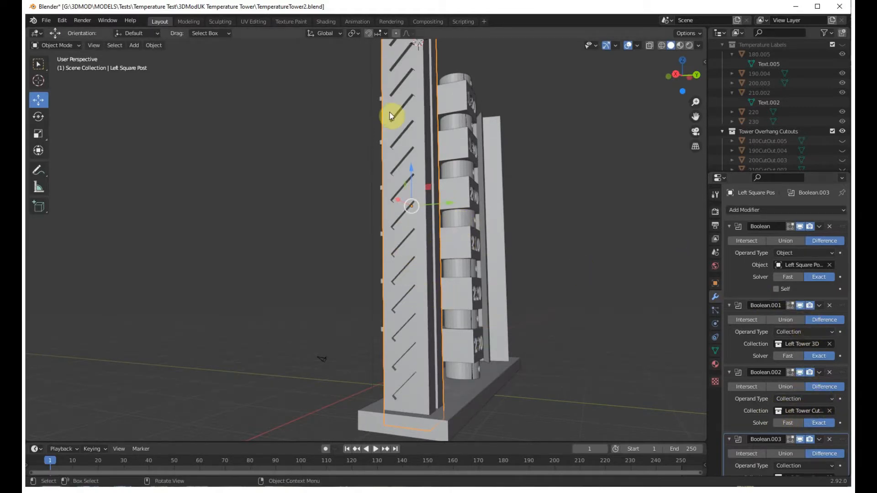
scroll(319, 213, "down", 3)
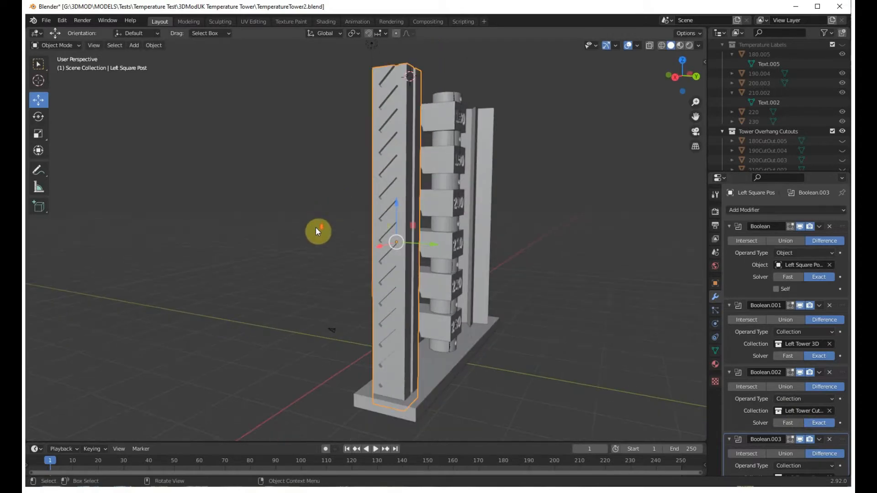
middle_click_drag(316, 227, 363, 313)
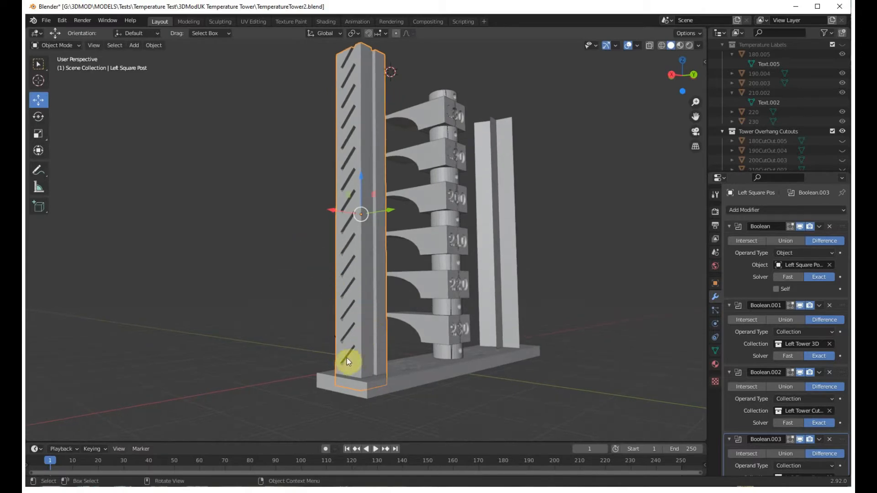
middle_click_drag(303, 355, 305, 355)
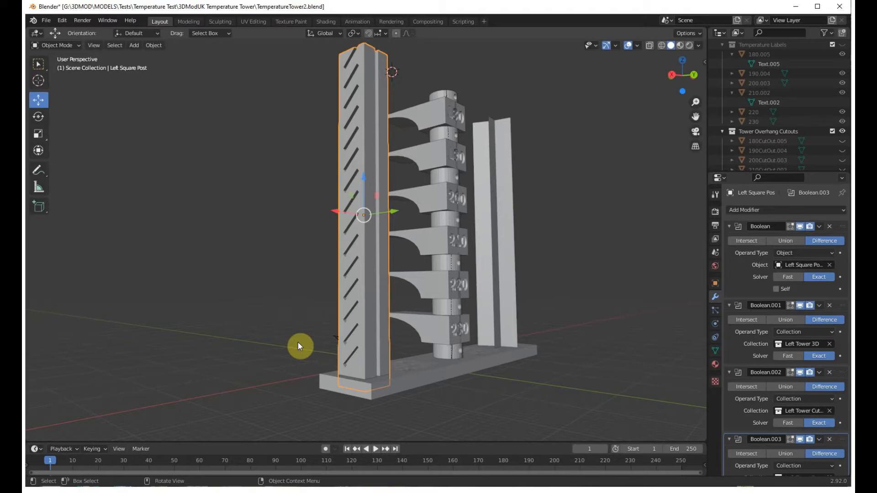
Inspect the repeated 3D lettering cut into the back face of the left square post.
middle_click_drag(296, 340, 545, 346)
scroll(506, 346, "up", 4)
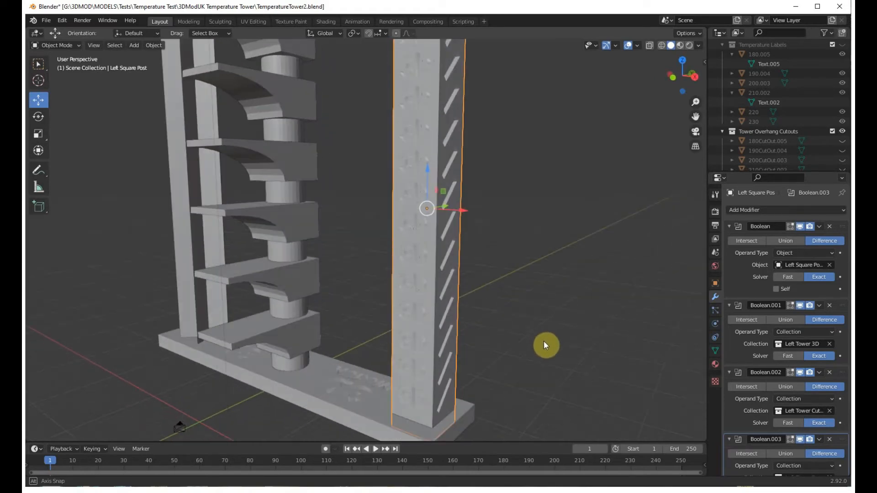
middle_click_drag(421, 367, 338, 386)
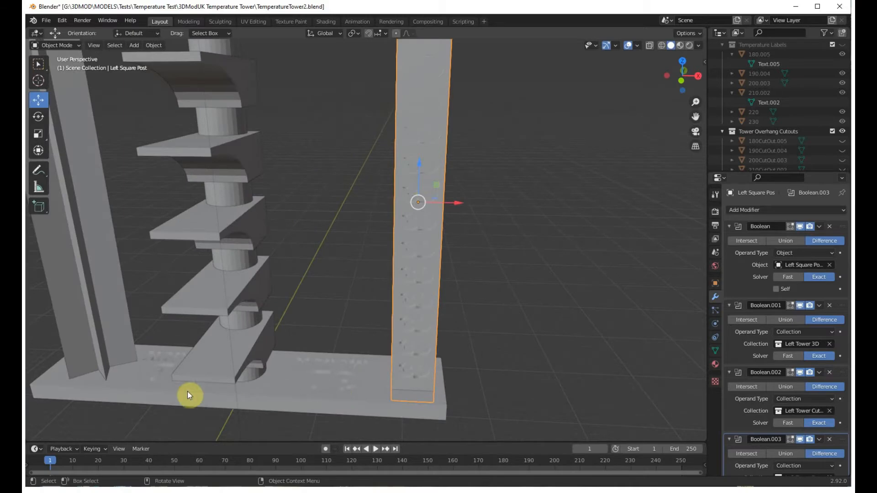
mouse_move(338, 407)
middle_mouse_down()
mouse_move(244, 397)
mouse_move(181, 370)
mouse_move(294, 380)
mouse_move(339, 397)
middle_mouse_up()
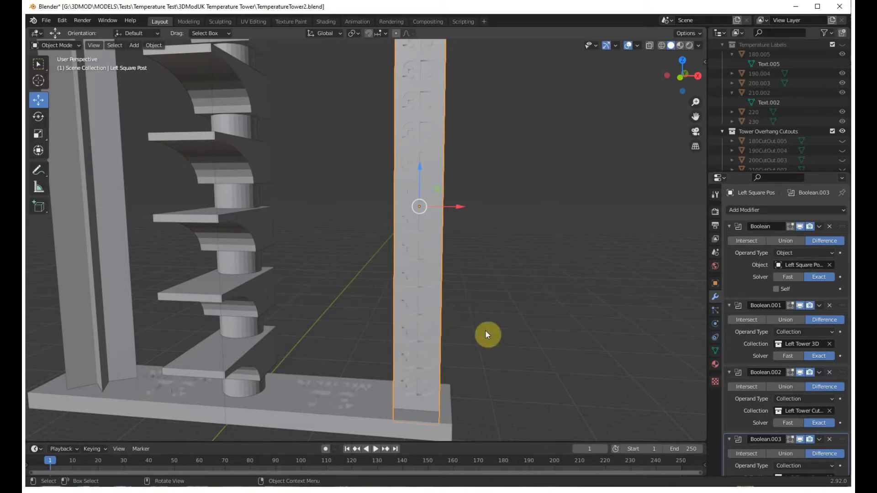
middle_click_drag(468, 323, 435, 295)
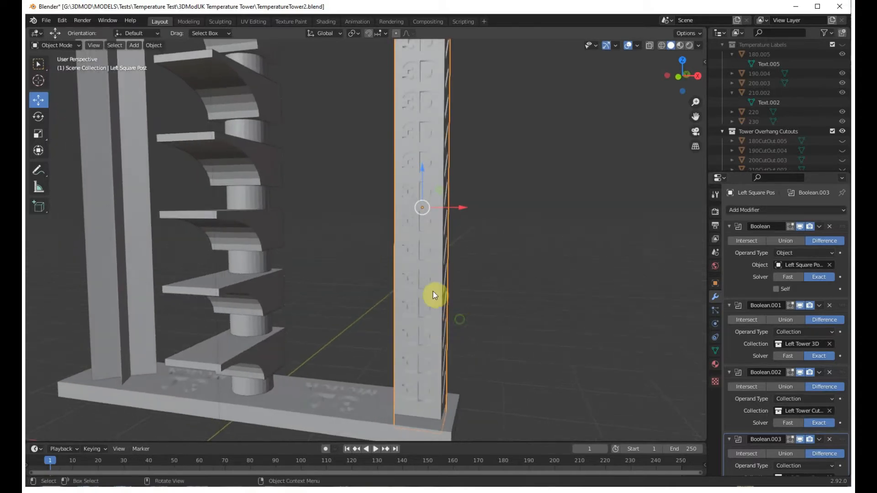
middle_click_drag(519, 348, 446, 360)
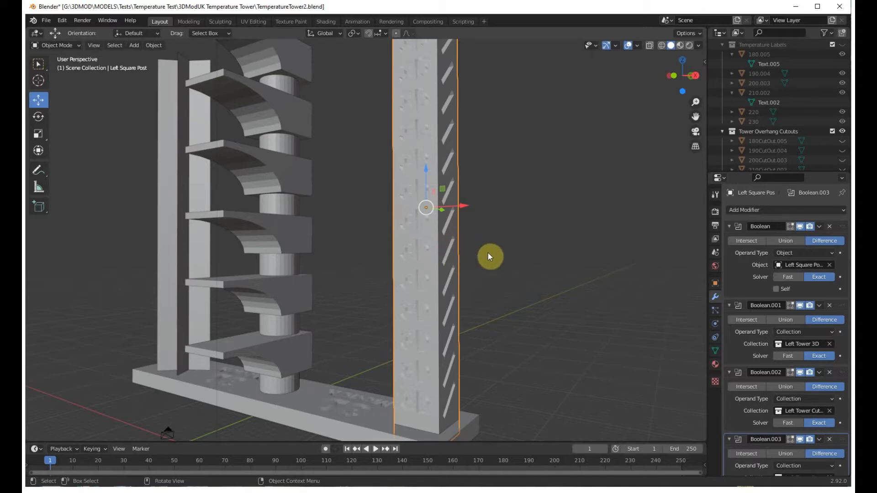
middle_click_drag(575, 238, 425, 223)
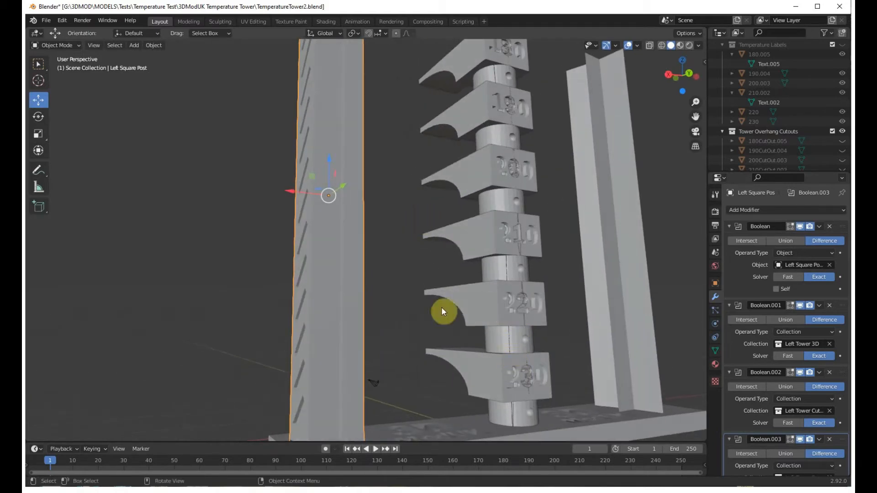
middle_click_drag(256, 305, 306, 303)
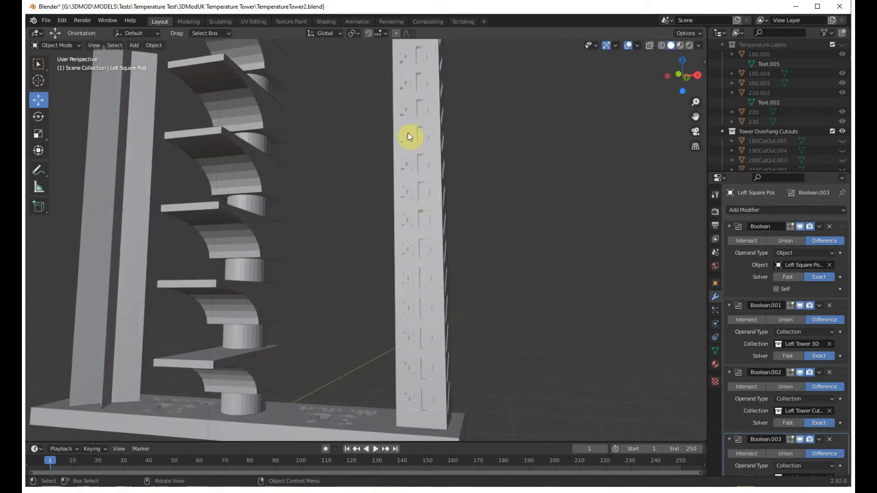
middle_click_drag(517, 182, 522, 184)
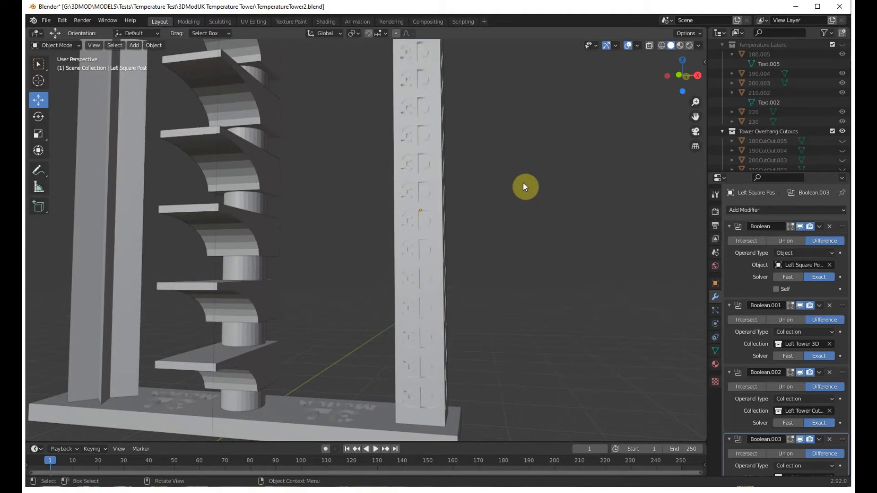
Review the whole tower from the star-post side, with the square post, block stack and base in view.
middle_click_drag(523, 185, 623, 319)
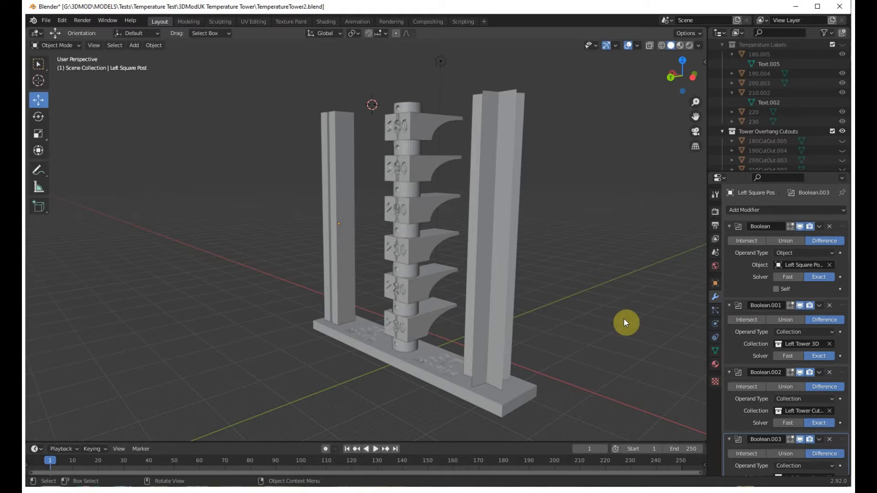
mouse_move(624, 323)
middle_mouse_down()
mouse_move(627, 315)
mouse_move(600, 313)
mouse_move(609, 317)
middle_mouse_up()
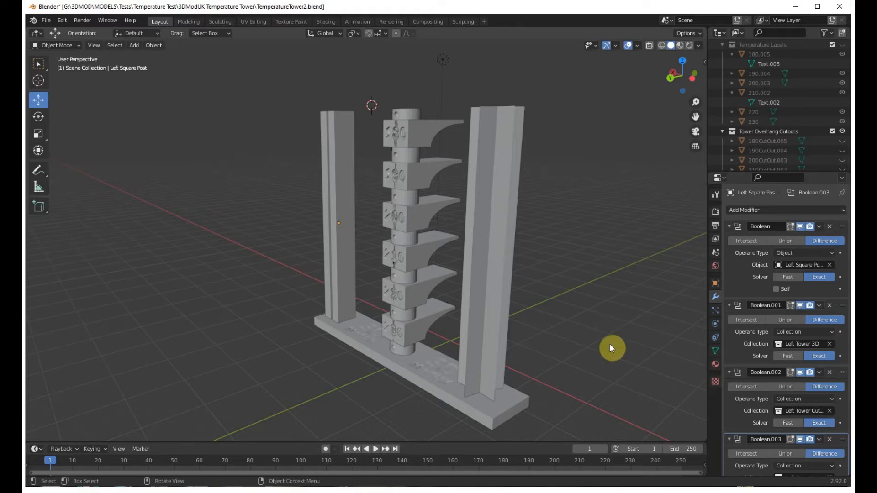
middle_click_drag(612, 348, 595, 335)
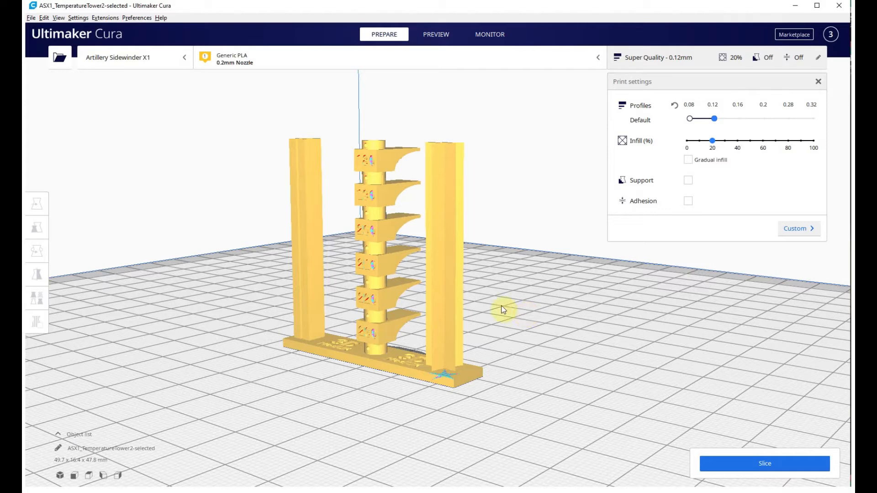
Switch to Ultimaker Cura and examine the ASX1_TemperatureTower2-selected model from the front, from above and from its slotted side.
middle_click_drag(501, 304, 510, 321)
right_click_drag(519, 281, 525, 304)
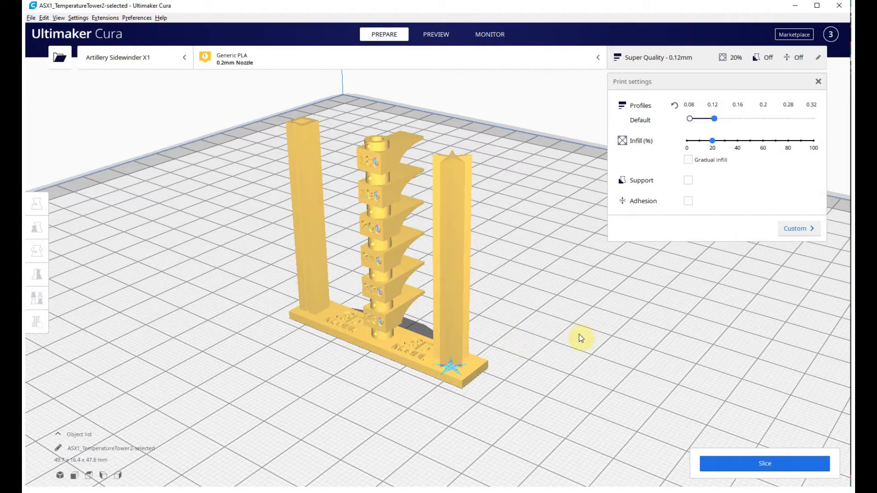
middle_click_drag(561, 336, 571, 337)
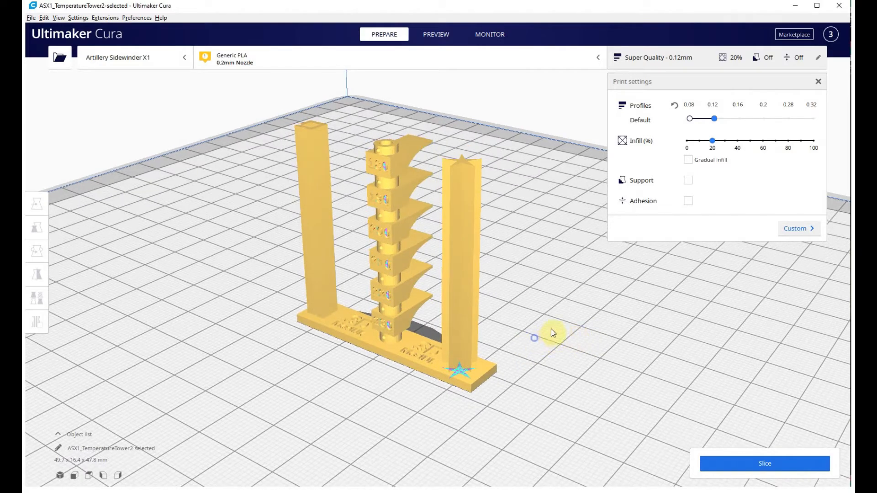
right_click_drag(551, 329, 489, 344)
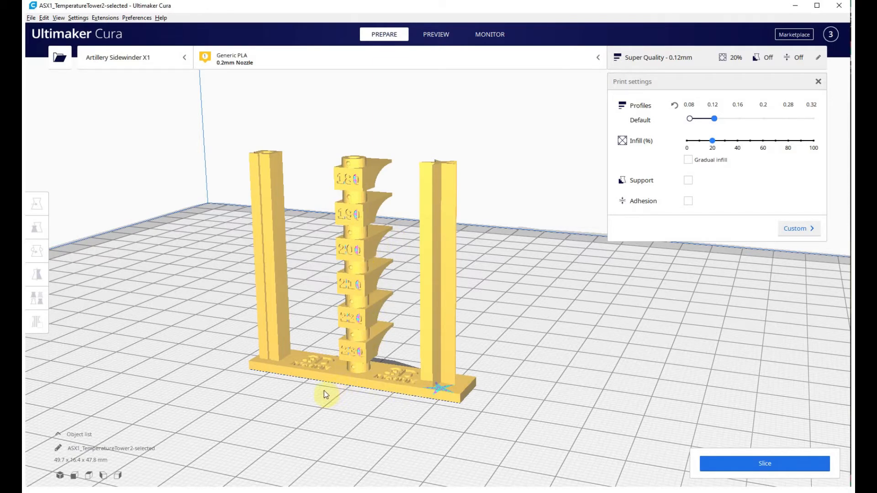
middle_click_drag(324, 390, 369, 394)
mouse_move(368, 394)
right_mouse_down()
mouse_move(409, 398)
mouse_move(562, 376)
mouse_move(548, 400)
right_mouse_up()
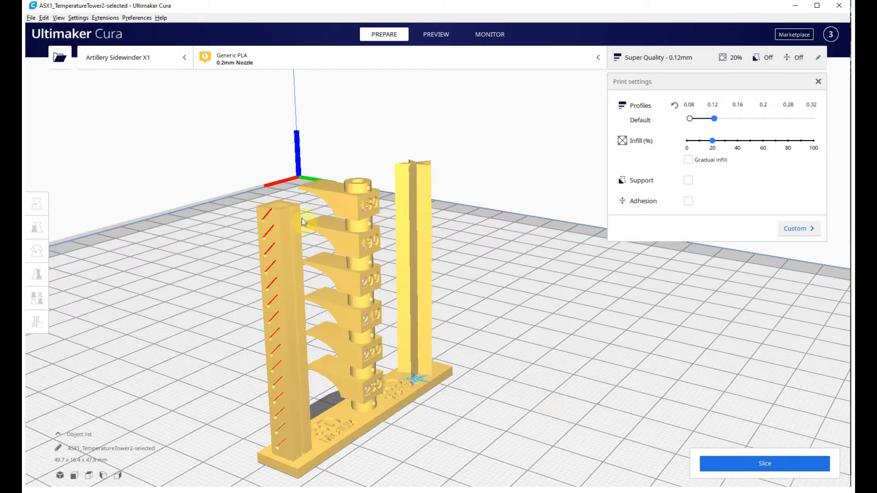
Inspect the undersides of the curved overhangs and the square post's lettering and slots on the build plate from behind and below.
right_click_drag(286, 326, 405, 303)
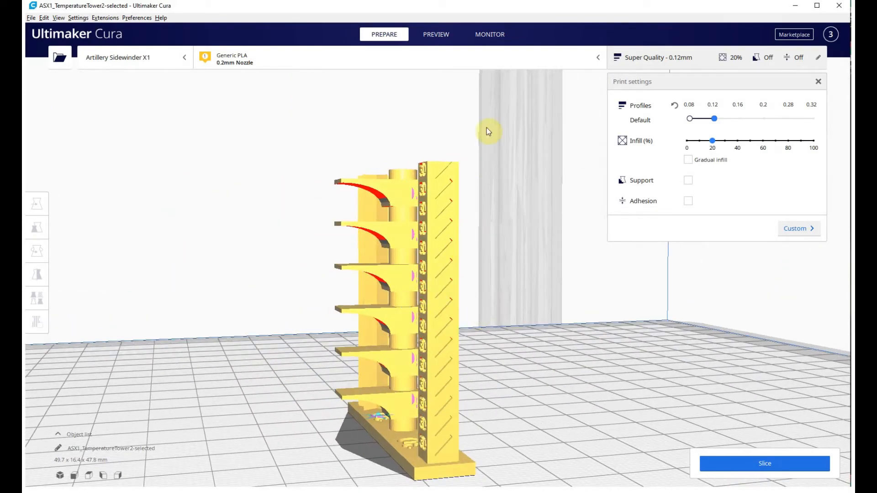
right_click_drag(484, 299, 526, 305)
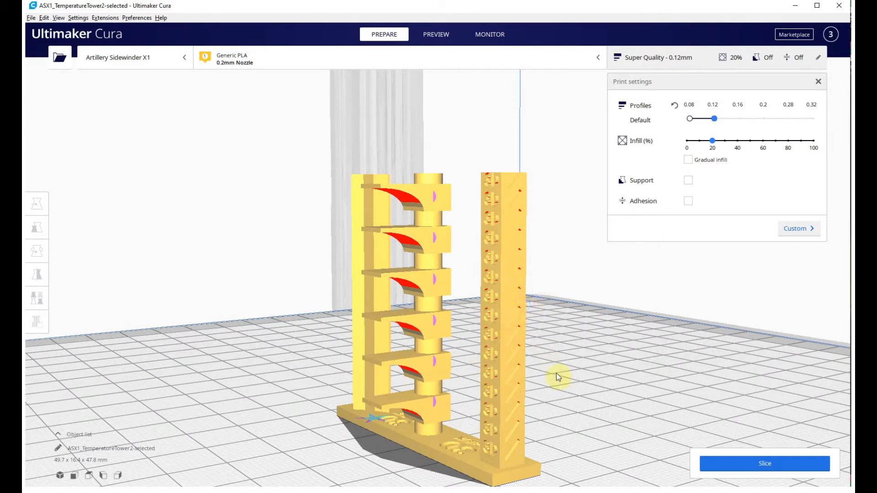
mouse_move(557, 373)
right_mouse_down()
mouse_move(571, 362)
mouse_move(573, 371)
right_mouse_up()
right_click_drag(475, 384, 462, 363)
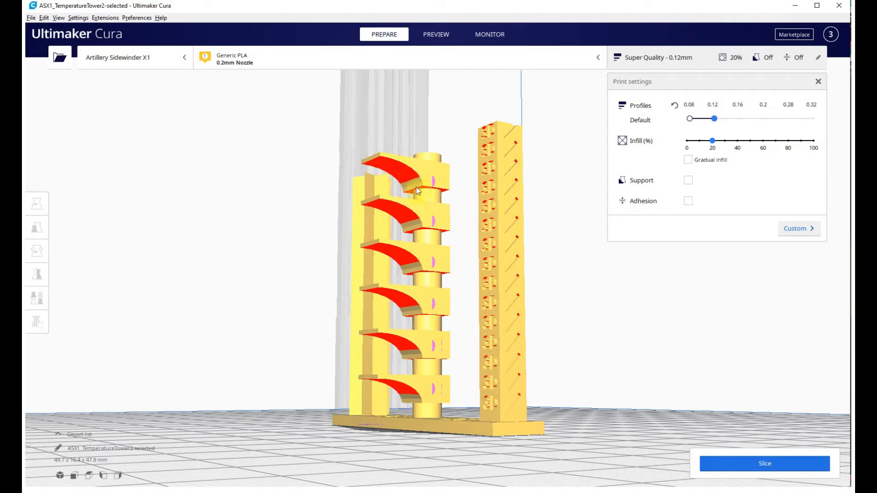
middle_click_drag(462, 212, 458, 215)
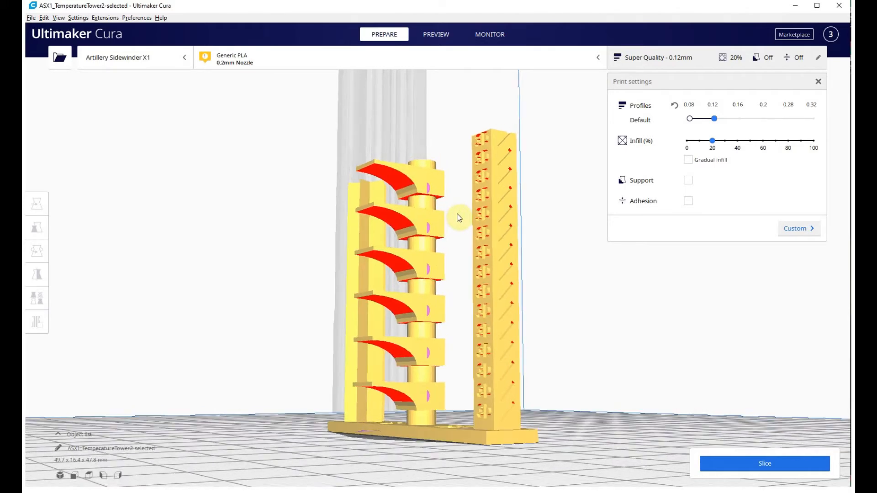
middle_click_drag(565, 292, 537, 287)
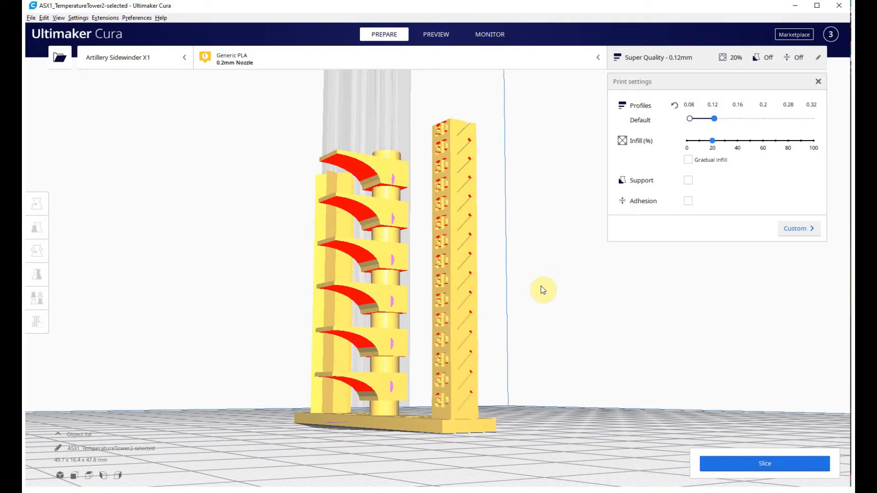
middle_click_drag(541, 286, 538, 292)
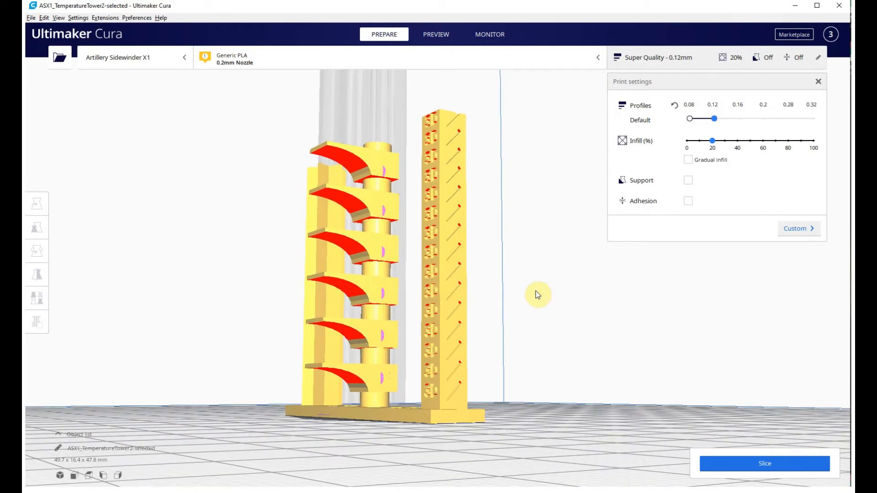
mouse_move(538, 295)
right_mouse_down()
mouse_move(501, 303)
mouse_move(529, 286)
mouse_move(541, 306)
right_mouse_up()
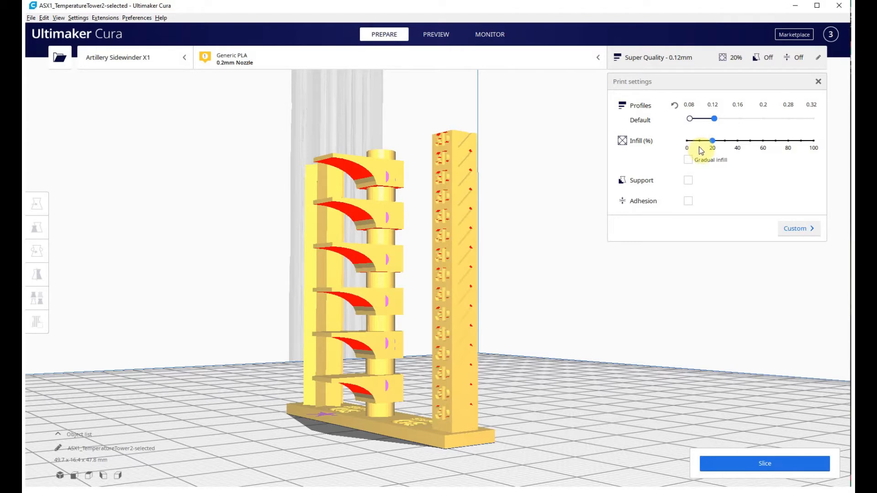
Show the custom print settings and review the Super Quality profile's quality, wall, top/bottom, infill and material values.
left_click(794, 234)
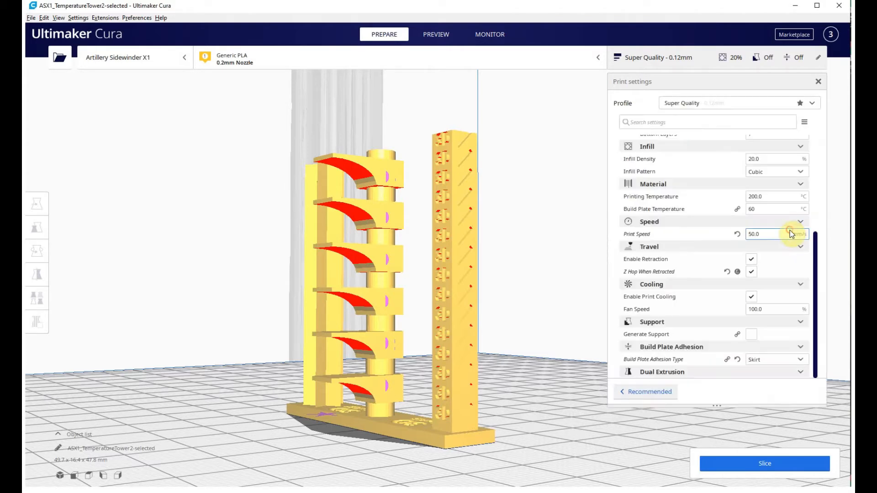
scroll(749, 201, "up", 5)
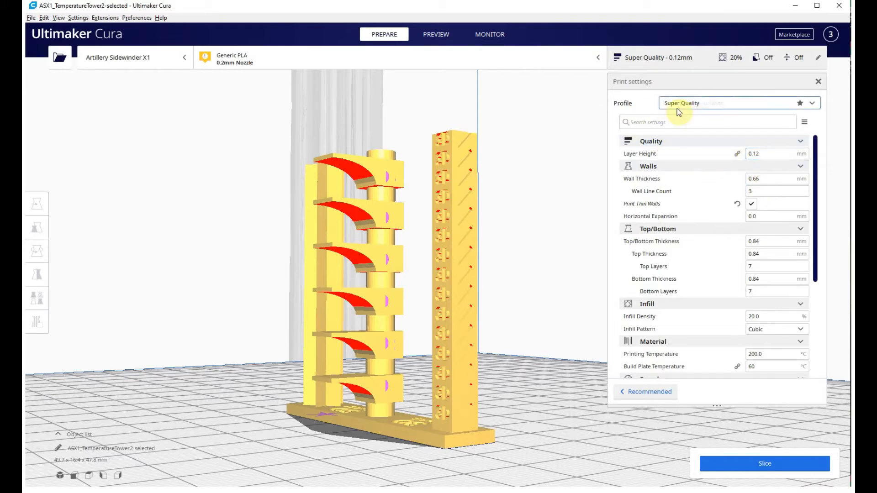
scroll(662, 143, "down", 1)
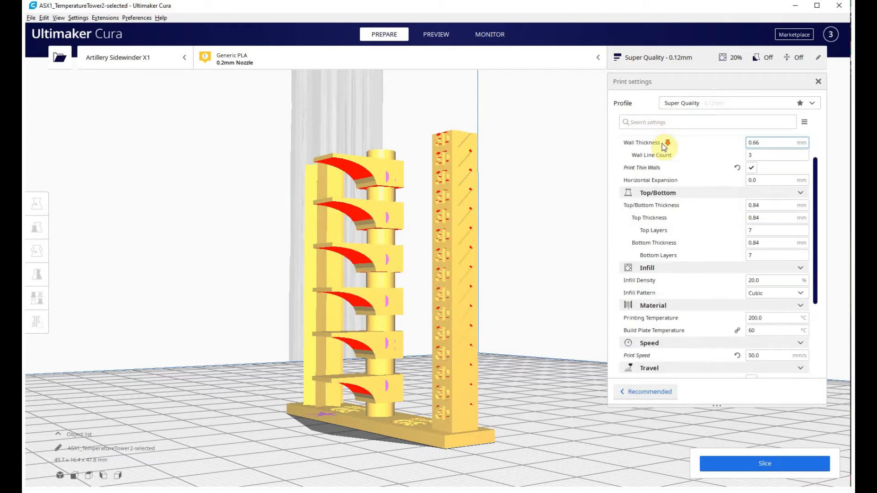
scroll(749, 204, "down", 2)
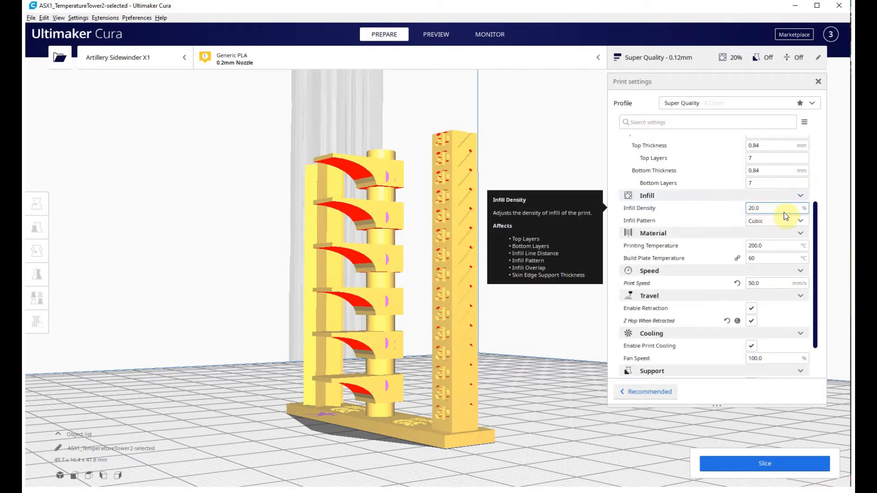
scroll(780, 220, "down", 1)
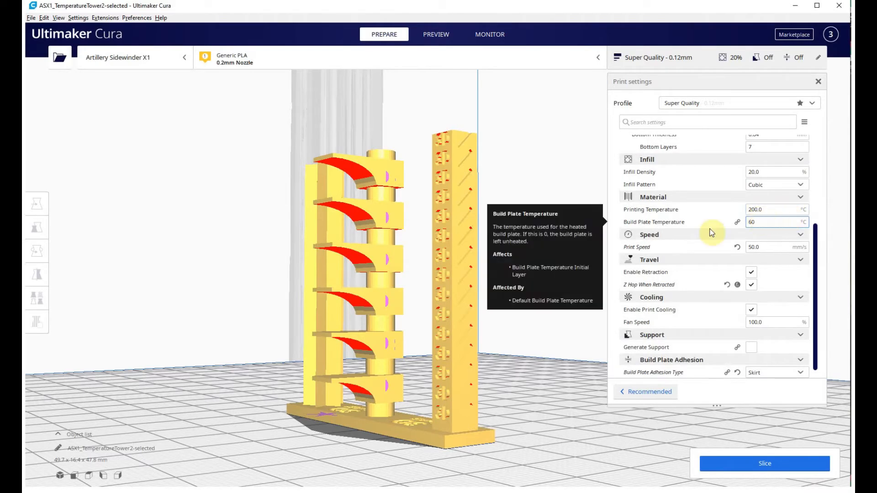
Examine the tower's numbered temperature blocks and both posts from an angle and from the front.
right_click_drag(554, 358, 299, 376)
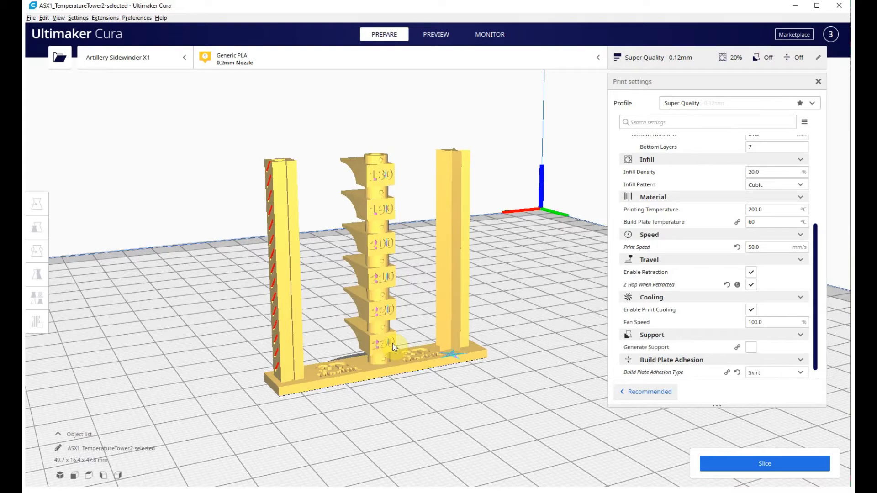
mouse_move(422, 402)
middle_mouse_down()
mouse_move(392, 392)
mouse_move(408, 406)
middle_mouse_up()
right_click_drag(408, 406, 399, 382)
mouse_move(508, 413)
right_mouse_down()
mouse_move(526, 416)
mouse_move(516, 419)
right_mouse_up()
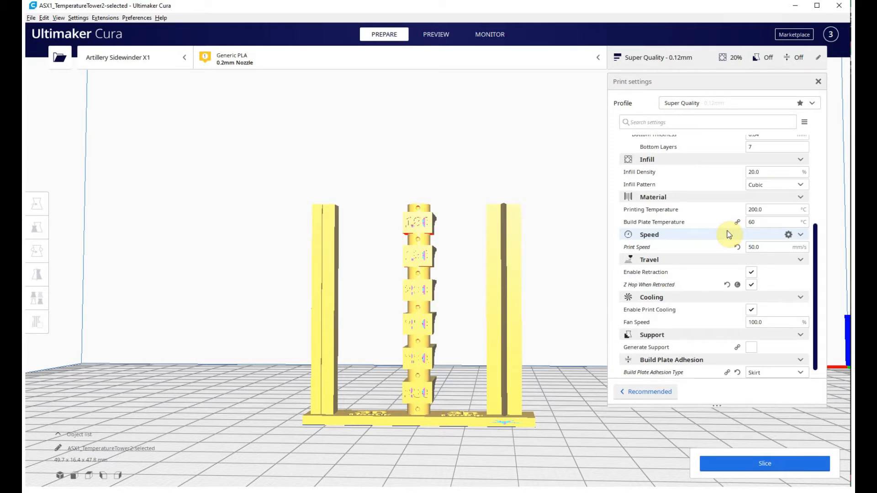
Review the speed, travel, cooling, support and build plate adhesion settings while checking the tower's overhangs from an angled front view.
scroll(751, 245, "down", 1)
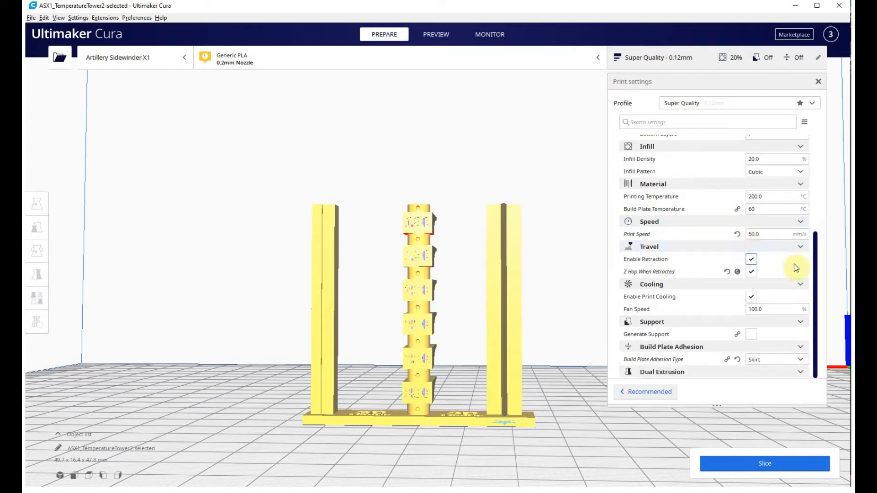
mouse_move(679, 279)
mouse_move(756, 336)
right_click_drag(568, 299, 456, 293)
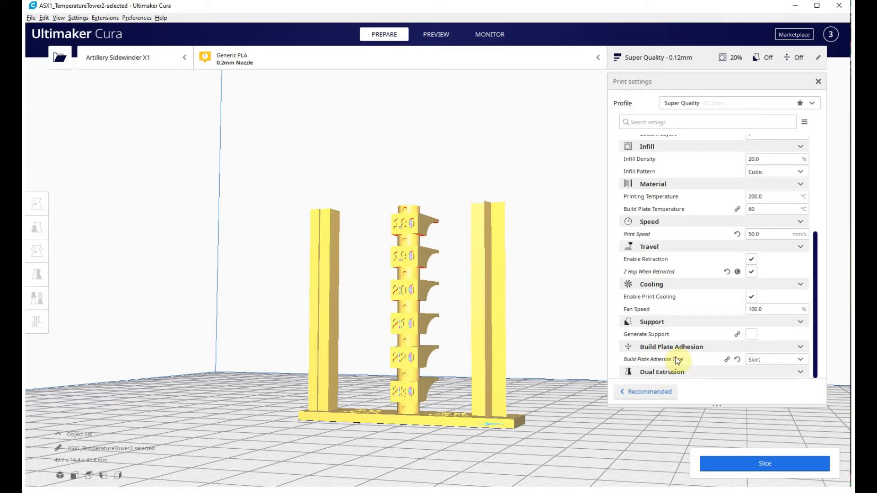
mouse_move(765, 365)
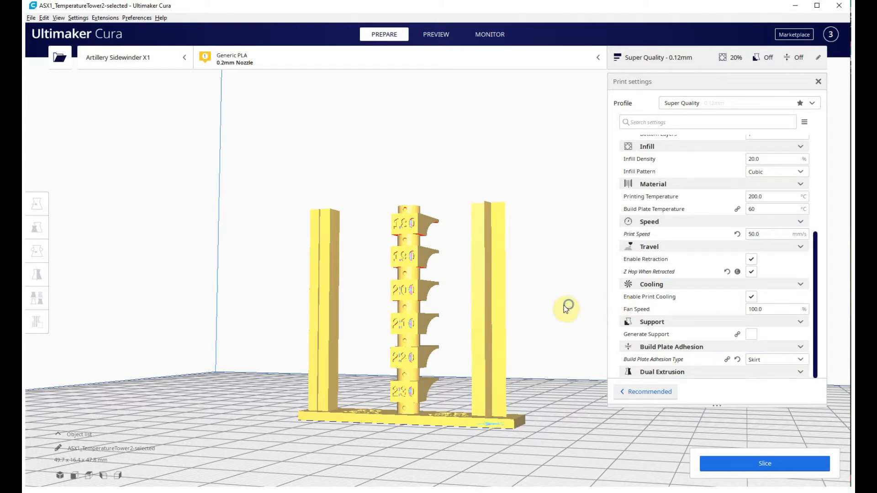
right_click_drag(565, 309, 542, 310)
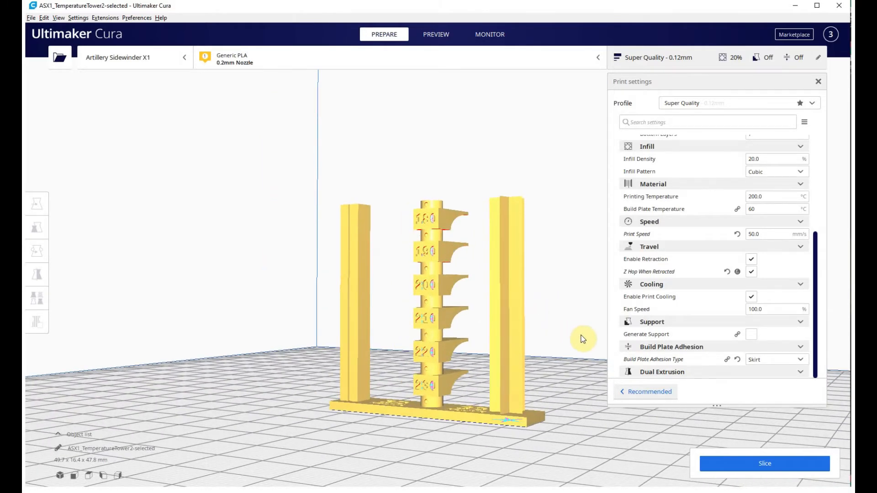
middle_click_drag(587, 359, 532, 346)
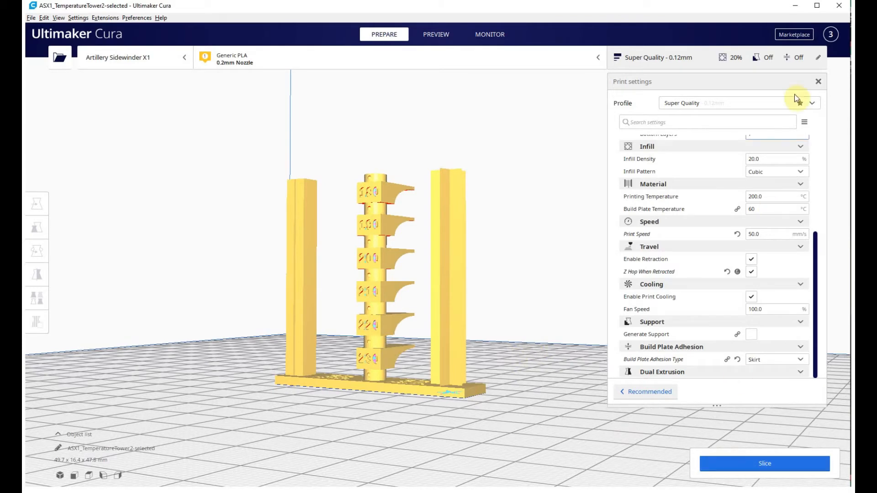
Close the print settings and slice the temperature tower.
left_click(816, 84)
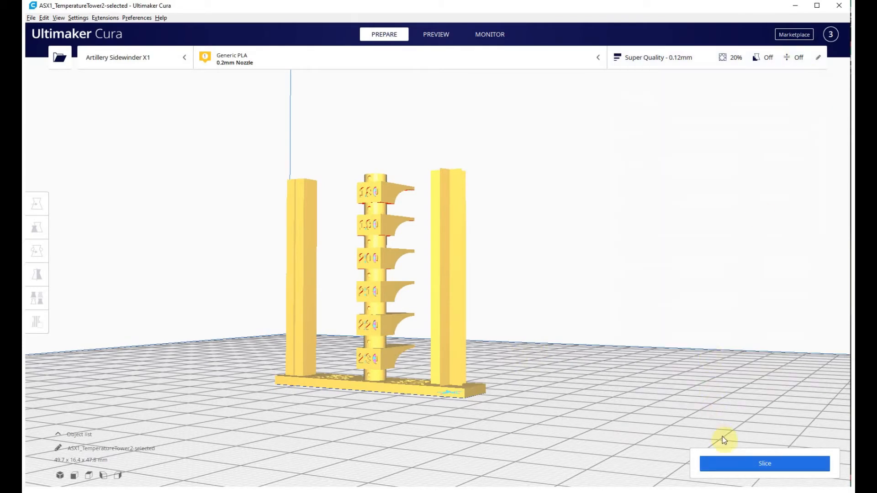
middle_click_drag(547, 344, 580, 358)
left_click(745, 458)
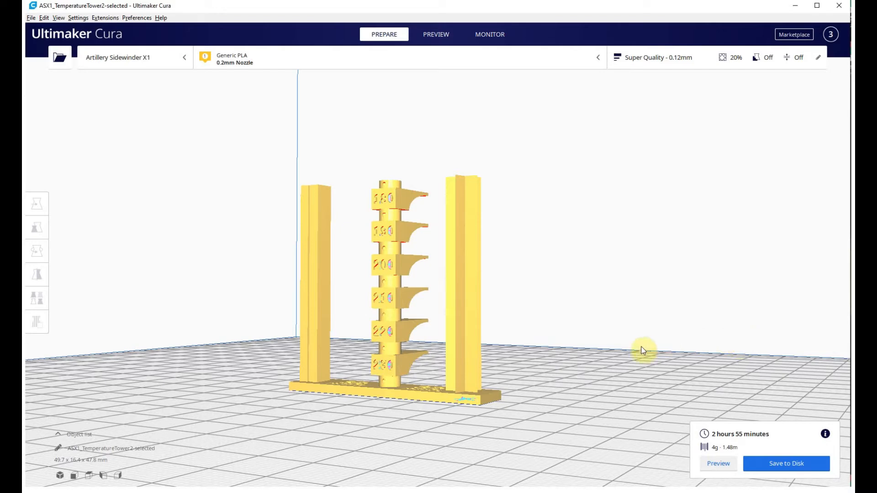
Check the sliced tower's estimated print time and material use, and look over its base lettering and star post from above.
middle_click_drag(640, 349, 636, 305)
right_click_drag(630, 311, 618, 316)
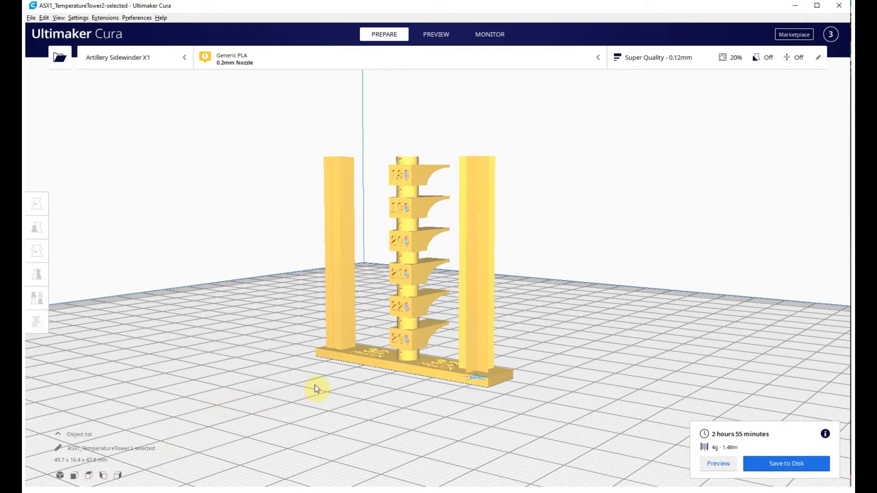
middle_click_drag(317, 377, 320, 385)
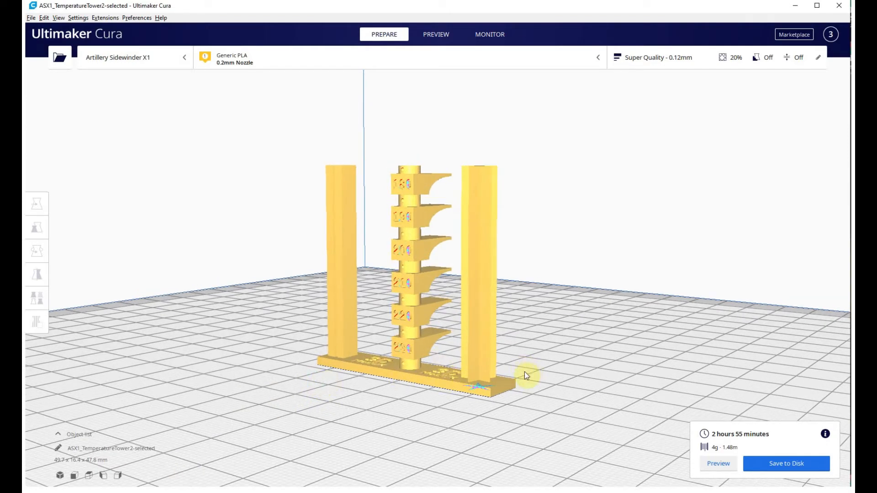
right_click_drag(525, 375, 559, 386)
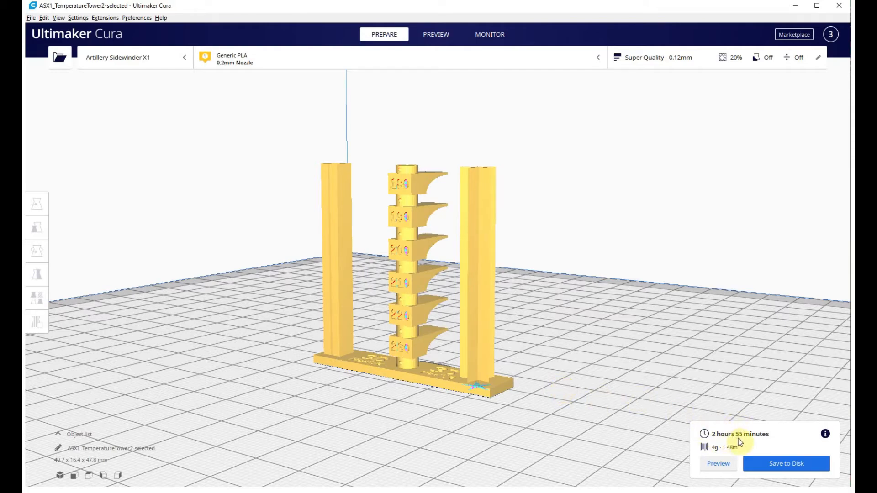
mouse_move(565, 285)
right_mouse_down()
mouse_move(563, 313)
mouse_move(566, 302)
right_mouse_up()
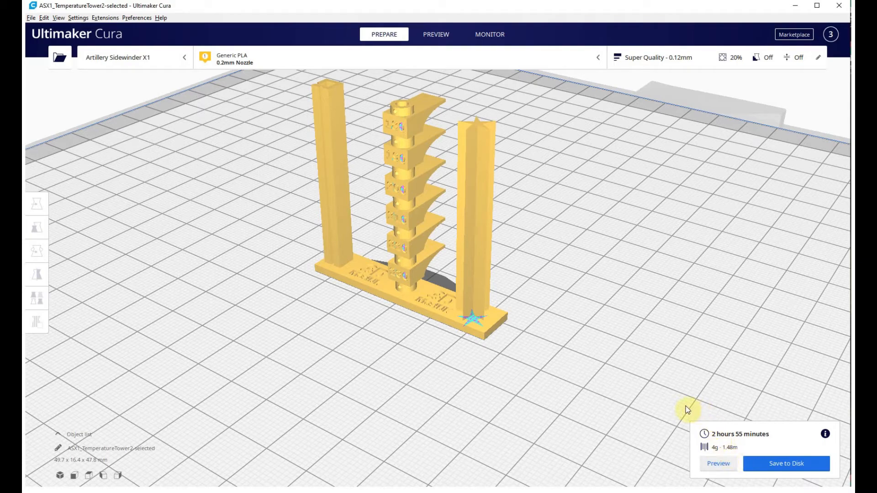
middle_click_drag(602, 300, 599, 322)
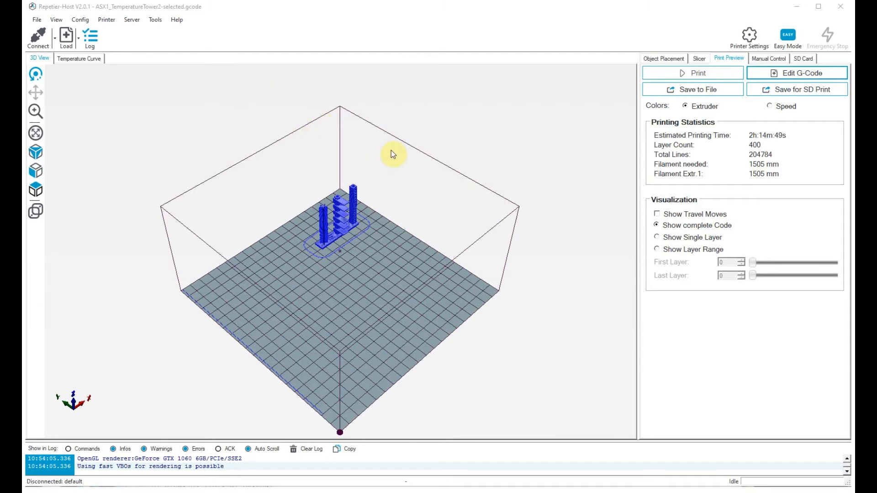
Switch to Repetier-Host and inspect the toolpaths of ASX1_TemperatureTower2-selected.gcode, including the overhangs, posts and skirt, up close.
left_click_drag(320, 208, 537, 287)
scroll(381, 313, "up", 5)
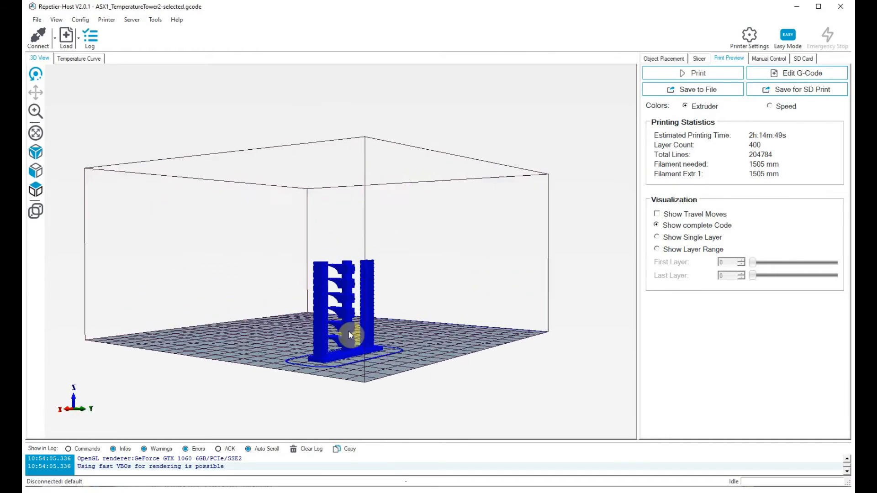
left_click_drag(358, 361, 489, 352)
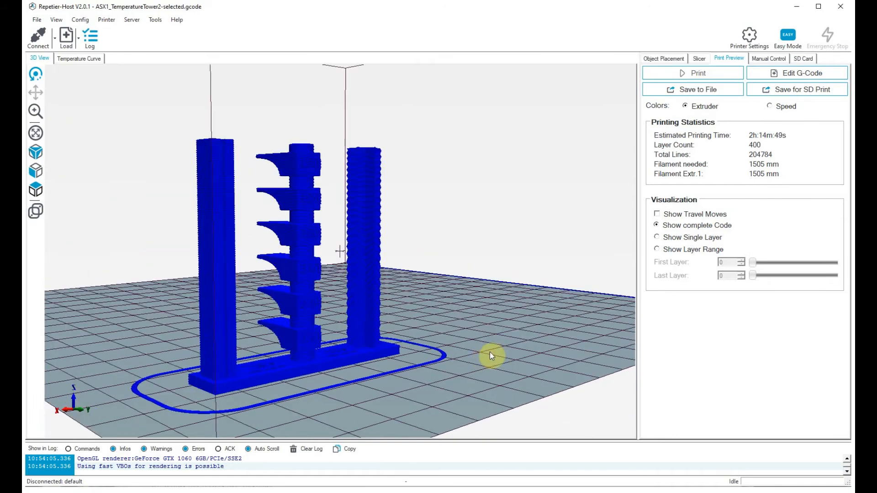
scroll(490, 344, "up", 5)
scroll(496, 342, "down", 6)
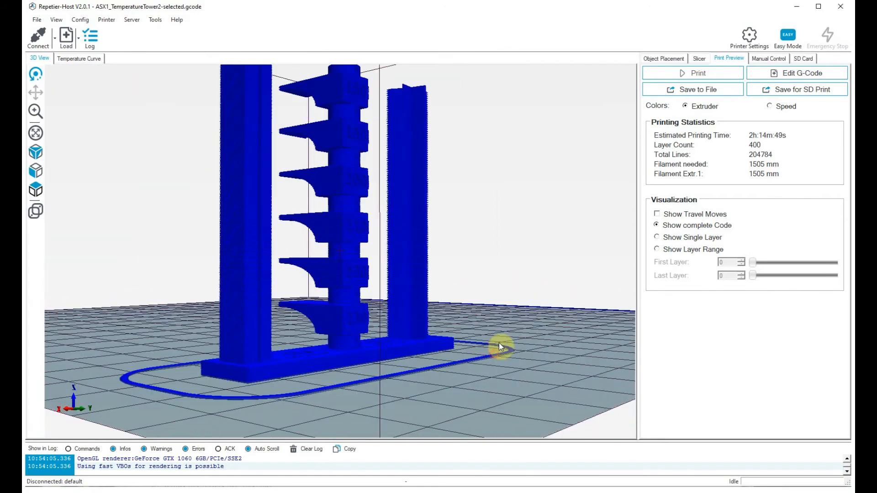
left_click_drag(490, 351, 487, 351)
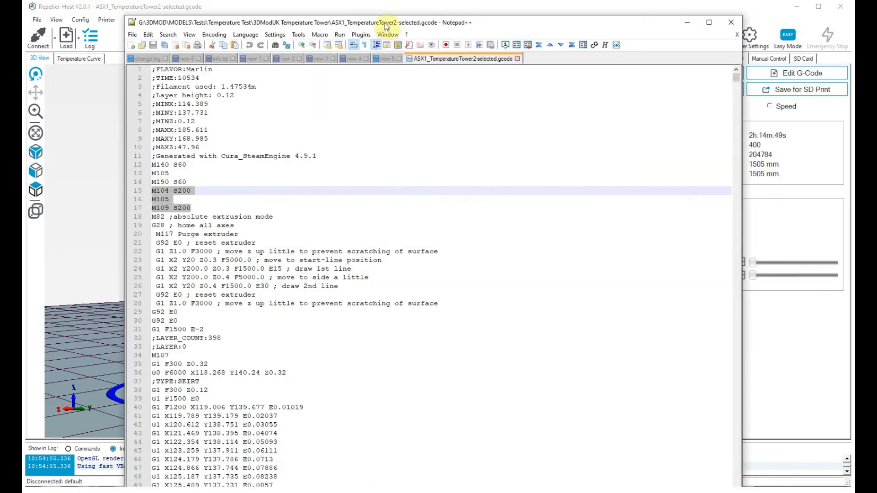
Switch to Notepad++ and examine the M104 and M109 hot-end temperature commands on lines 15 and 17 of the G-code.
left_click_drag(386, 23, 386, 15)
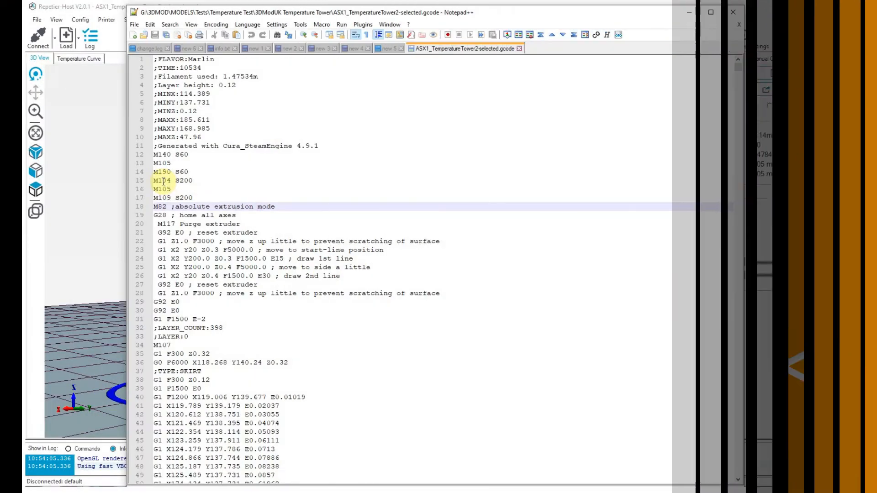
left_click(162, 180)
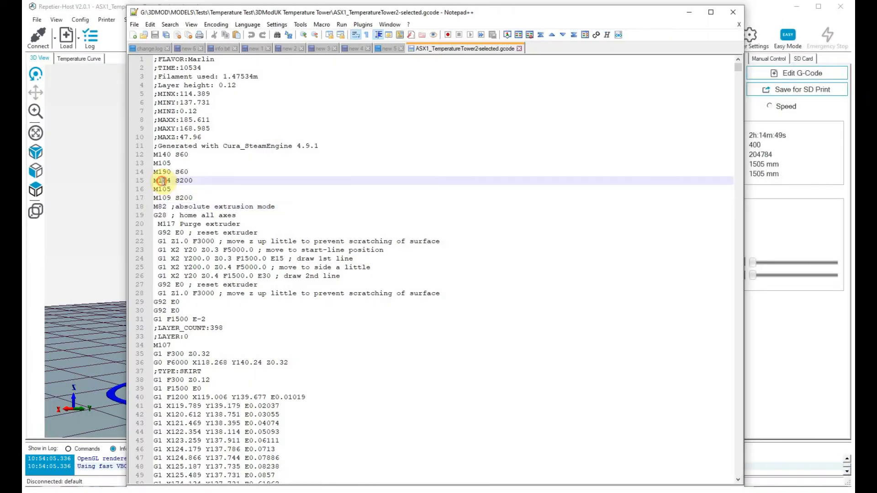
left_click(194, 199)
left_click_drag(178, 200, 159, 198)
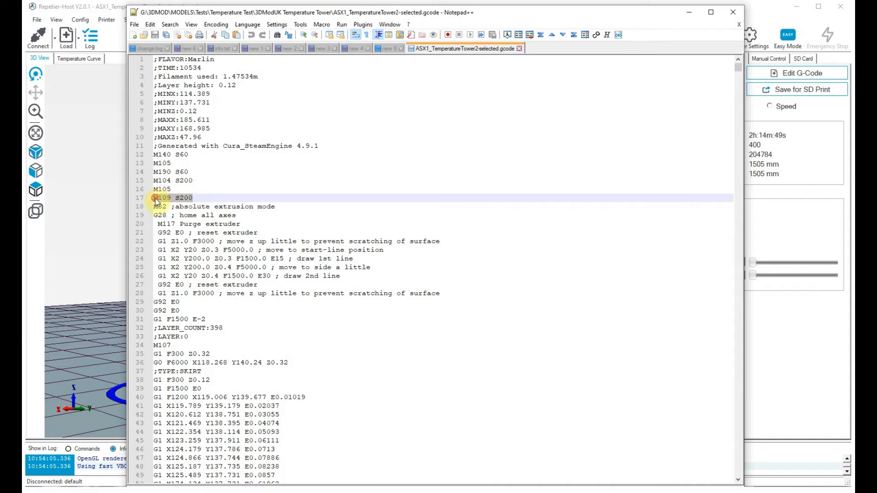
left_click(172, 198)
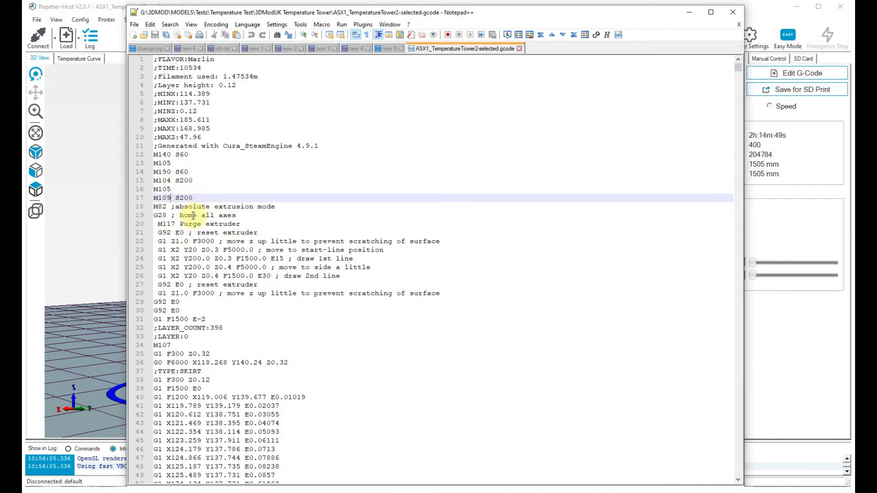
left_click(190, 181)
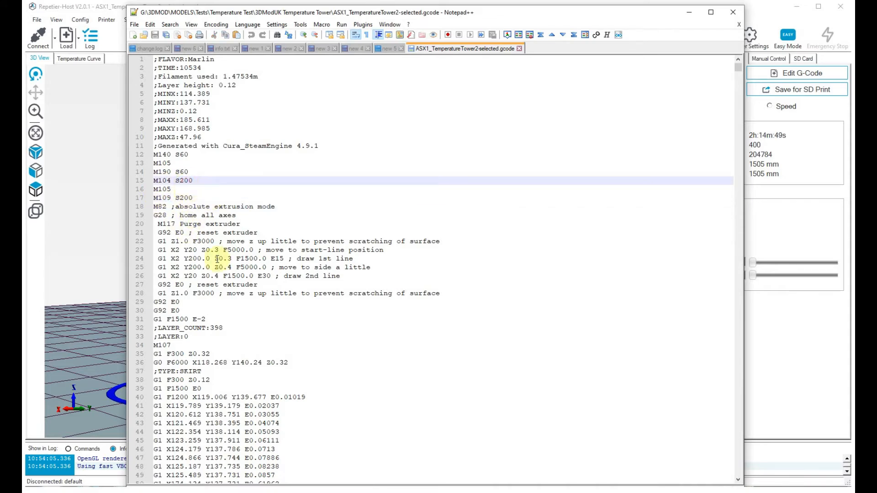
Copy lines 15 to 17 of the G-code, M104 S200, M105 and M109 S200.
left_click_drag(194, 198, 154, 182)
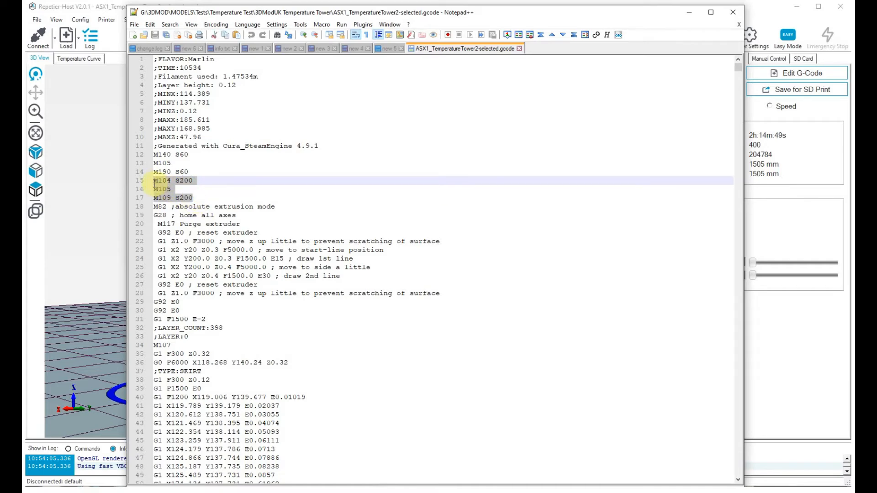
right_click(165, 185)
left_click(189, 208)
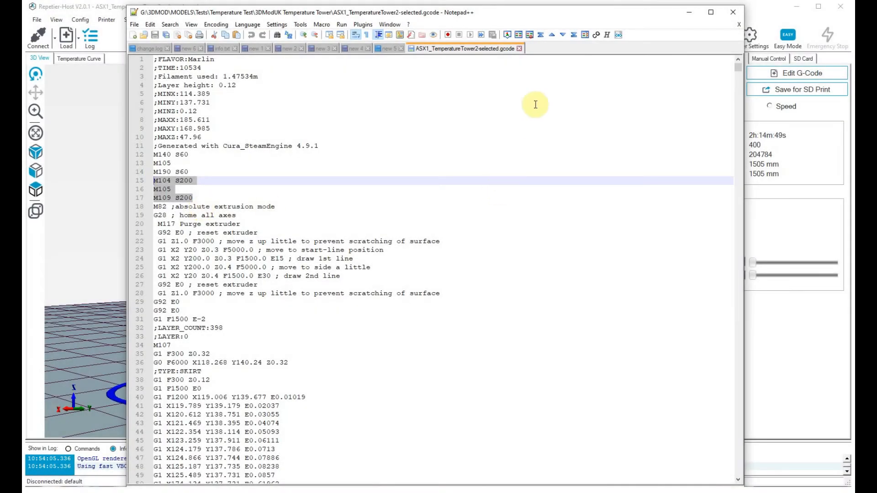
Switch back to Repetier-Host, open the G-code for editing and limit the displayed layer range to layers 0 to 125.
left_click(758, 9)
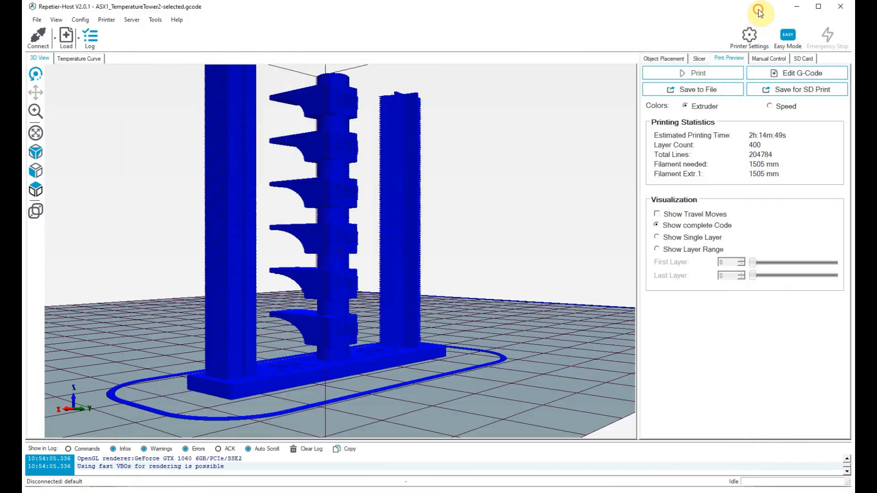
left_click(784, 74)
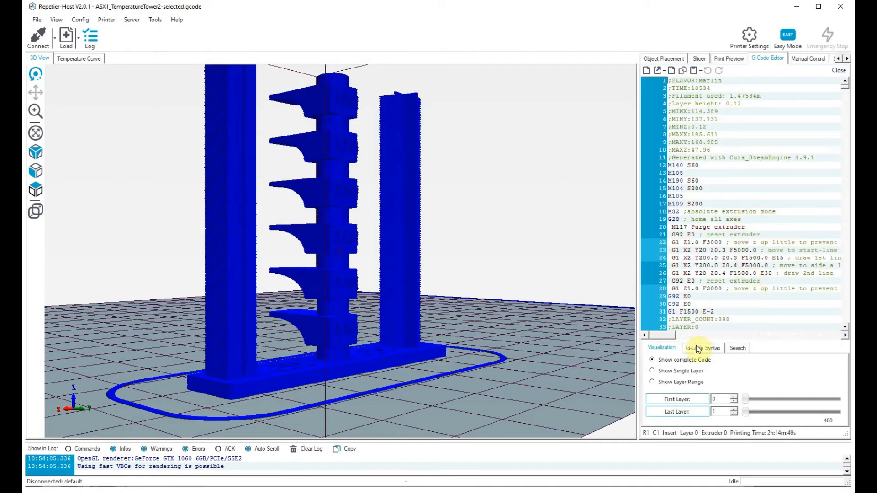
left_click(652, 382)
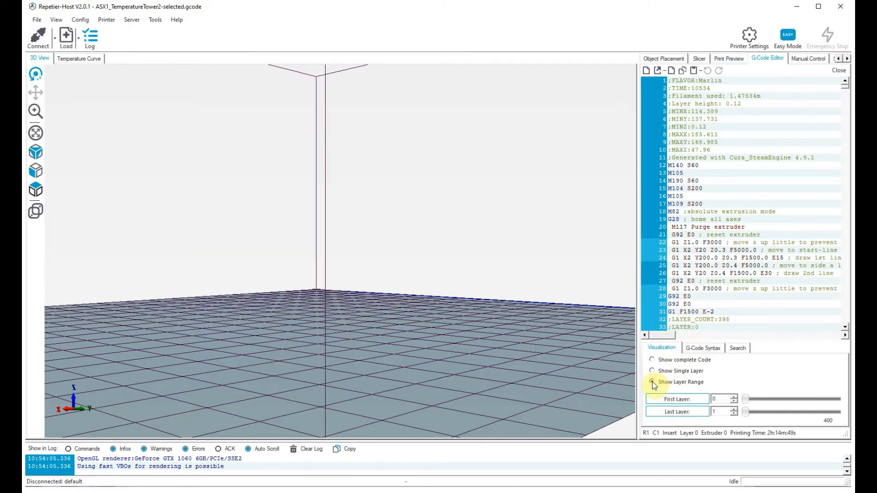
mouse_move(746, 412)
left_mouse_down()
mouse_move(781, 411)
mouse_move(757, 416)
left_mouse_up()
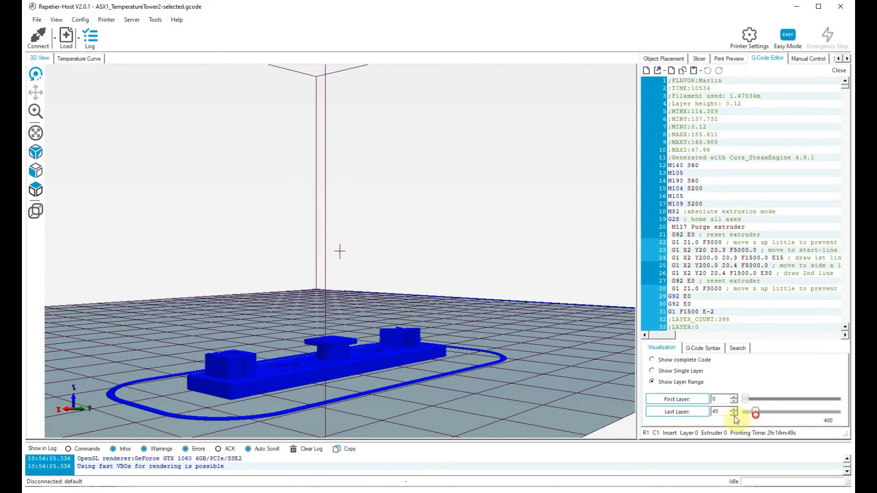
Inspect the partial tower's lowest two overhang blocks and the section between them up close.
scroll(352, 356, "up", 2)
left_click_drag(354, 360, 363, 355)
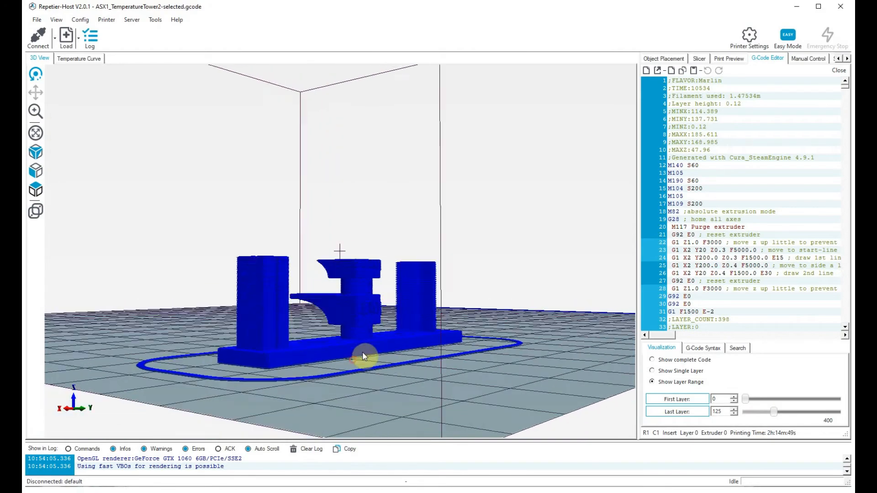
scroll(362, 351, "up", 5)
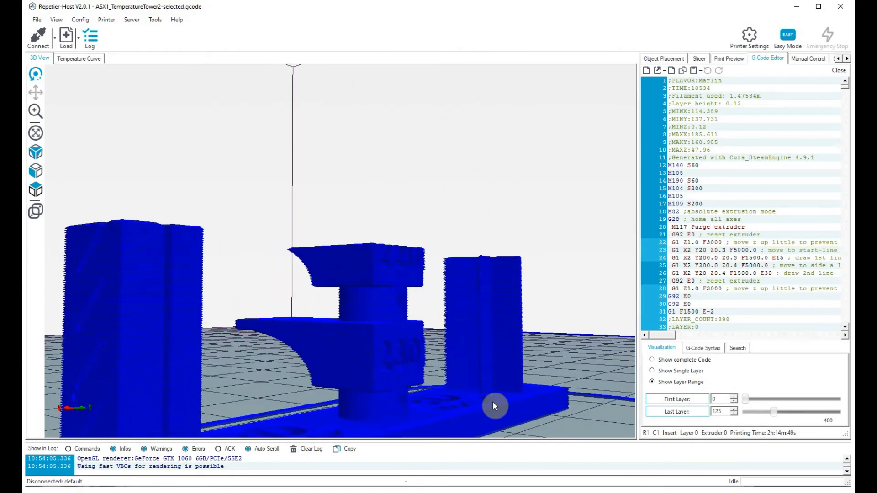
Limit the displayed layer range to layers 0 to 27, just below the lowest overhang block.
left_click_drag(493, 402, 452, 370)
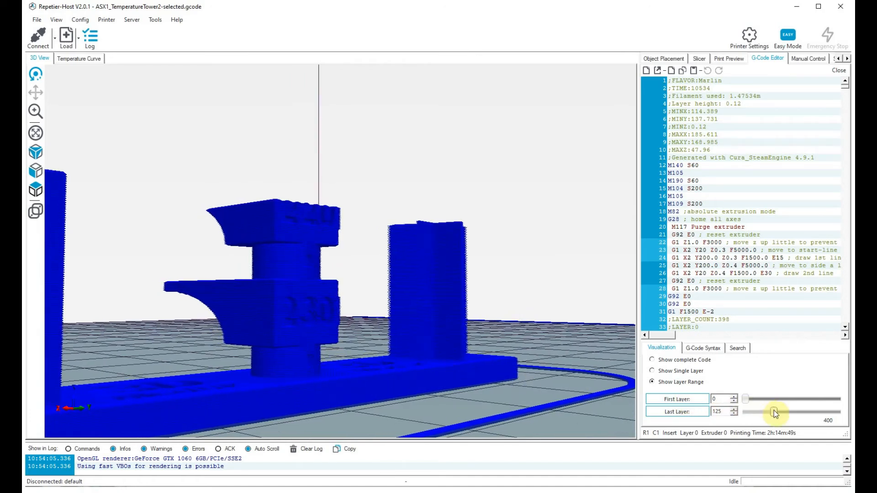
left_click_drag(774, 412, 752, 417)
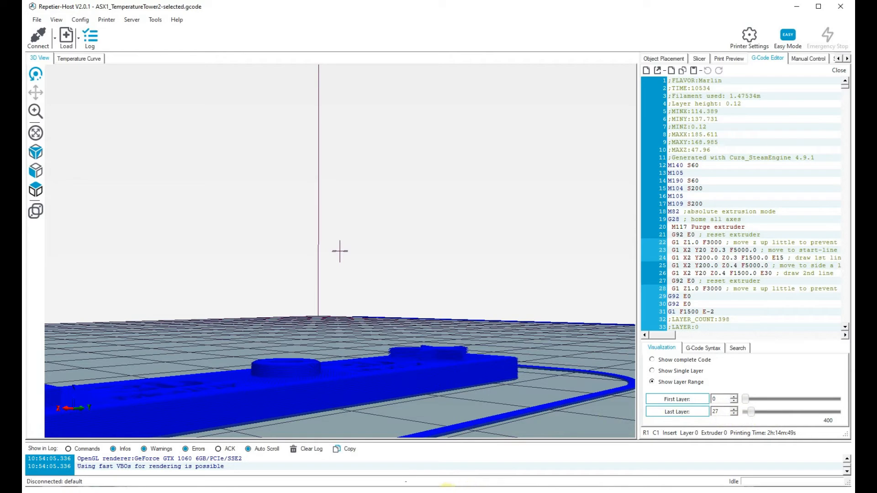
Switch to Notepad++ and search the G-code for the line ";LAYER:27".
left_click(447, 492)
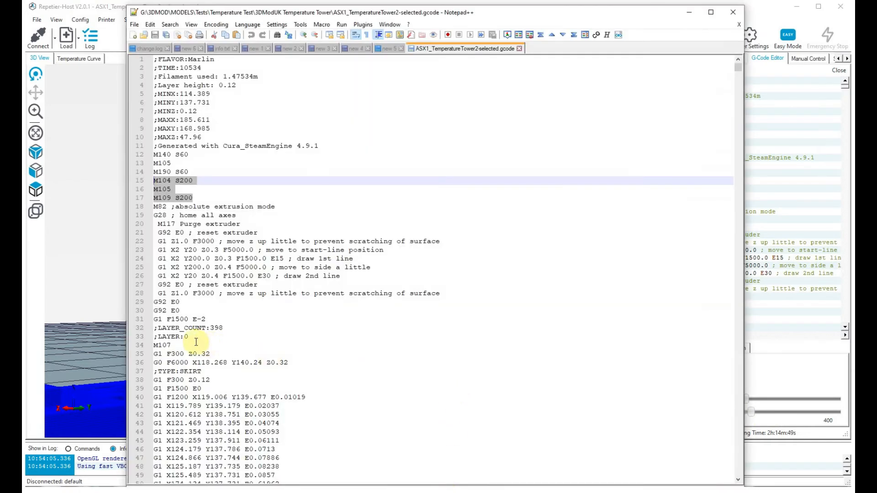
left_click_drag(190, 338, 151, 339)
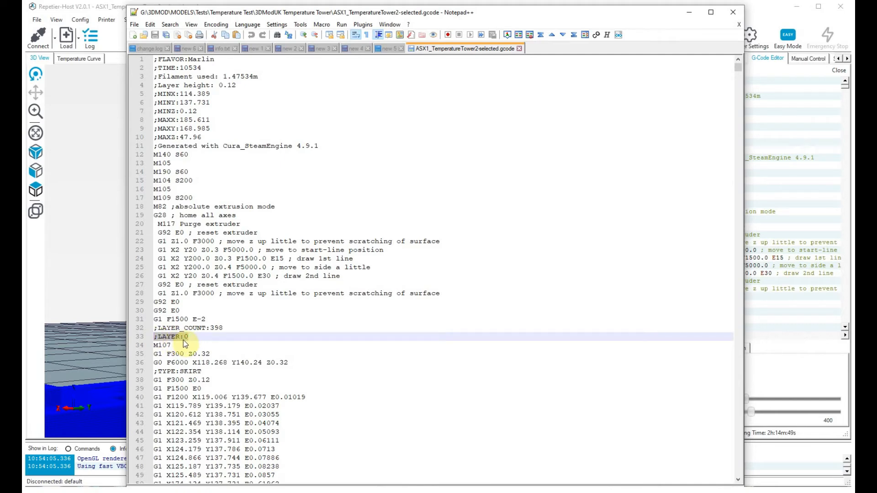
key("ctrl+f")
left_click(544, 181)
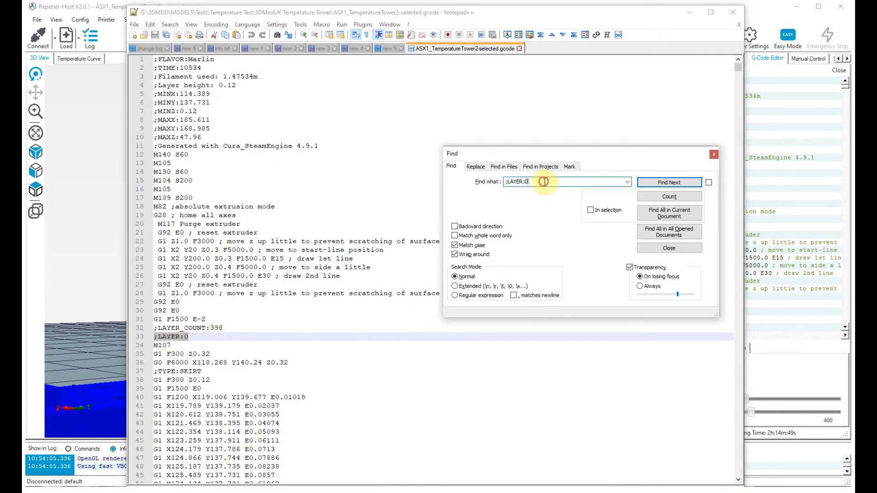
left_click(758, 60)
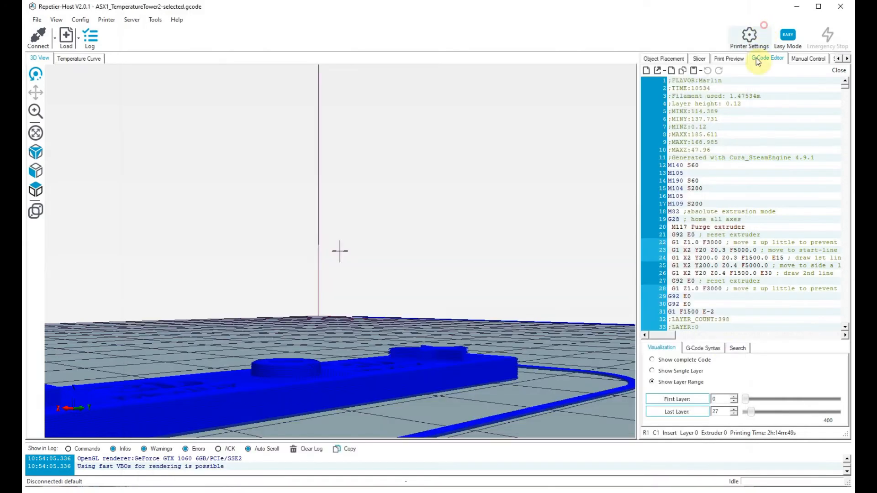
key("alt+Tab")
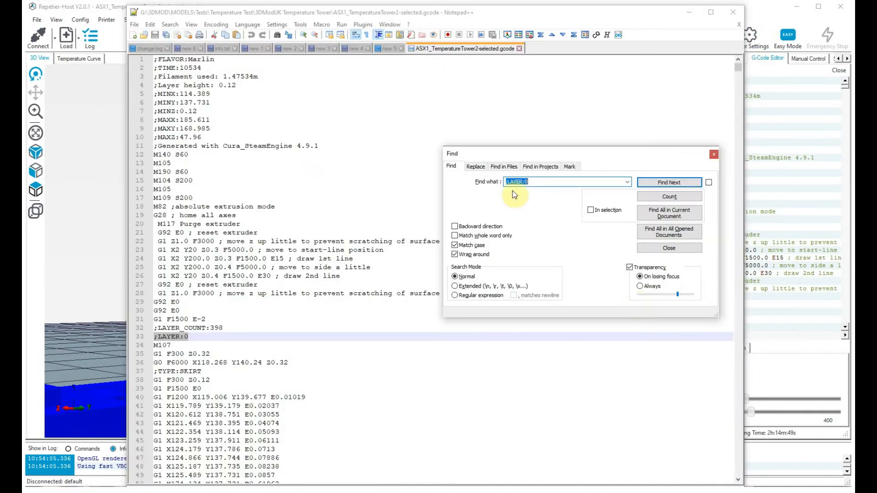
left_click(541, 182)
key("BackSpace")
type("27")
key("Return")
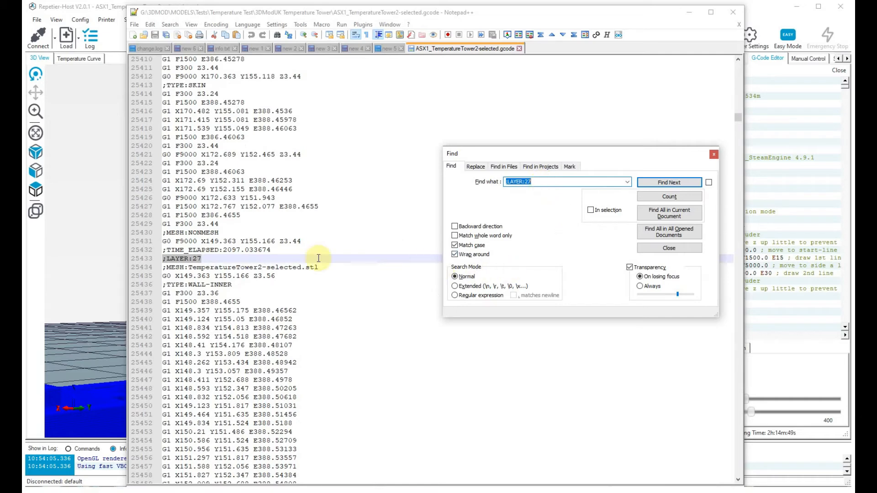
Paste the copied temperature commands on a new line below ";LAYER:27" and set both M104 and M109 to S230.
left_click(206, 262)
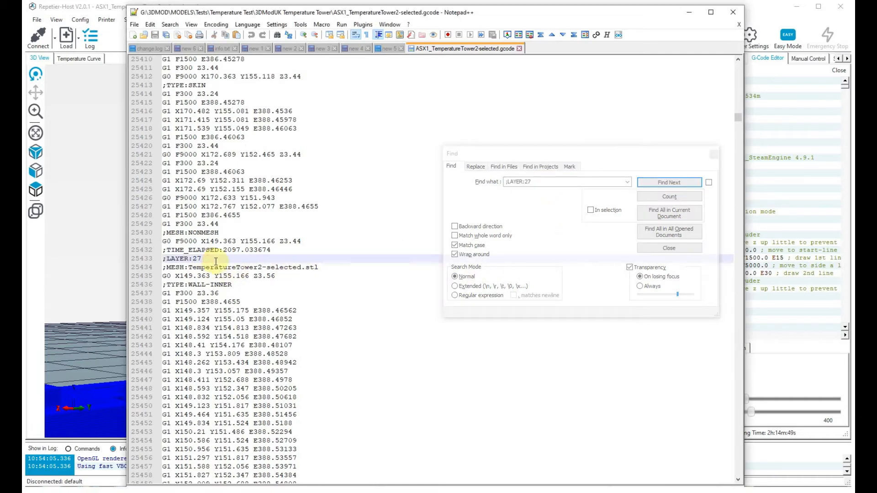
key("Return")
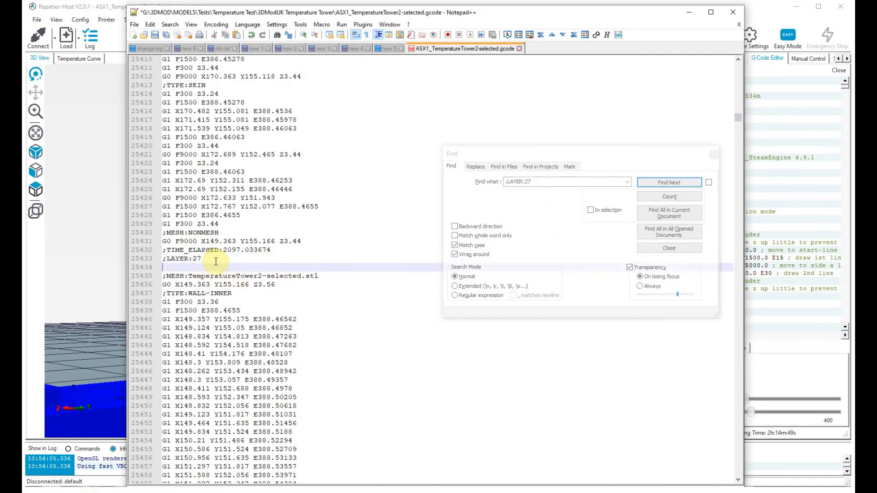
key("ctrl+v")
key("Up")
key("Up")
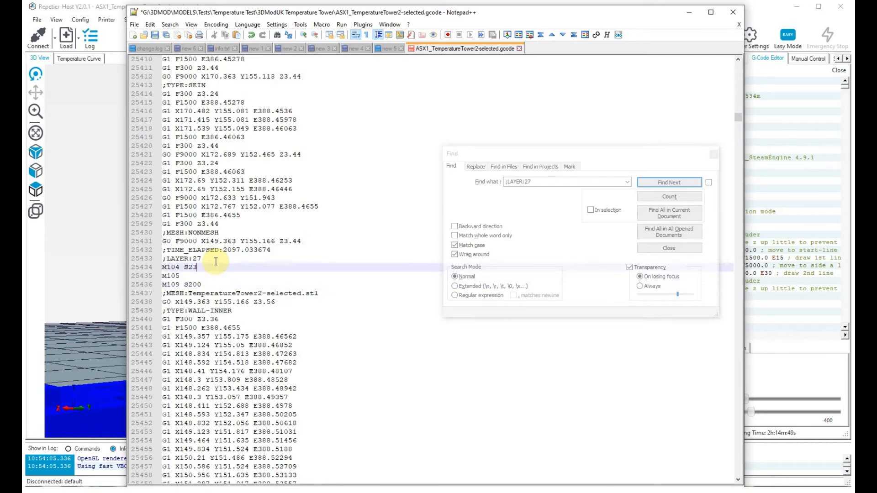
key("Down")
key("Down")
type("3")
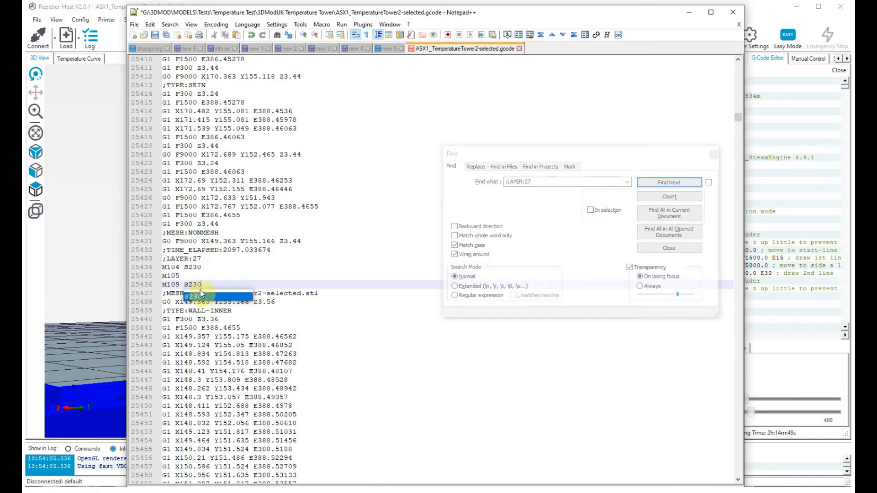
Switch to Repetier-Host and extend the displayed layer range to layers 0 to 91, ending above the 230 block.
left_click(41, 376)
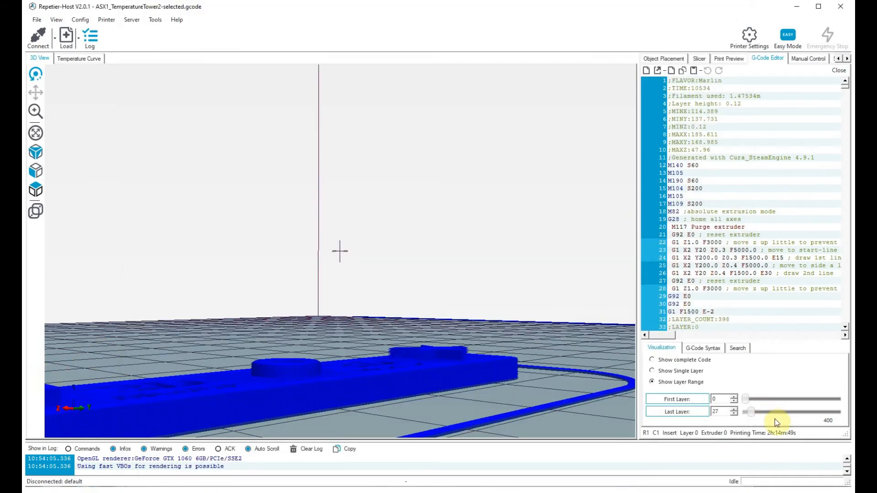
left_click_drag(753, 413, 766, 415)
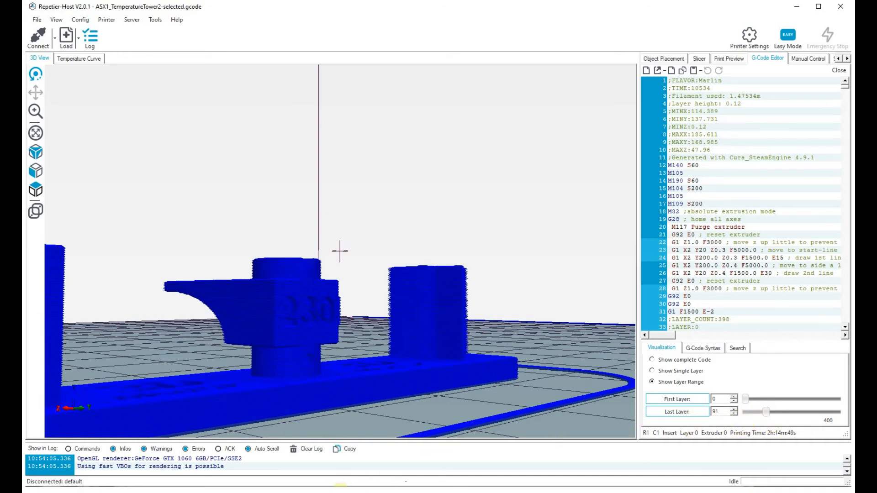
Switch back to Notepad++ and search the G-code for the line ";LAYER:91".
left_click(343, 492)
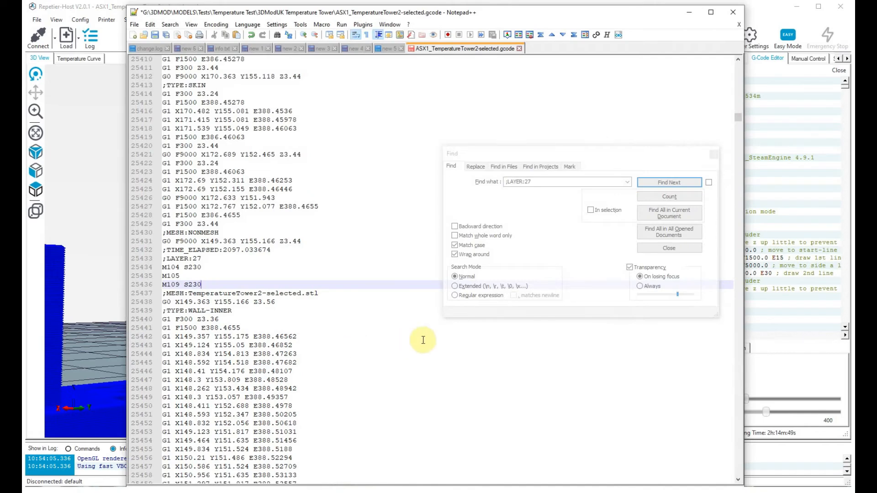
left_click(394, 344)
left_click(554, 182)
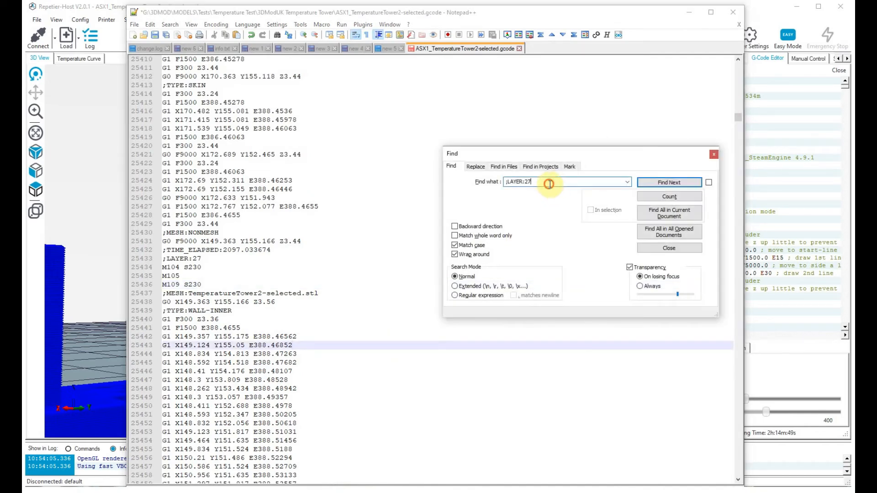
type("91")
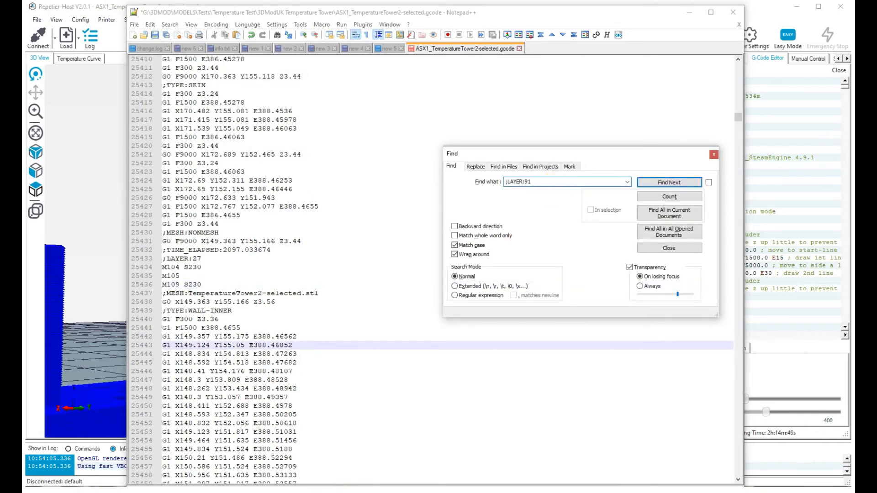
key("Return")
Paste the copied temperature commands below ";LAYER:91" and set both M104 and M109 to S220.
left_click(216, 260)
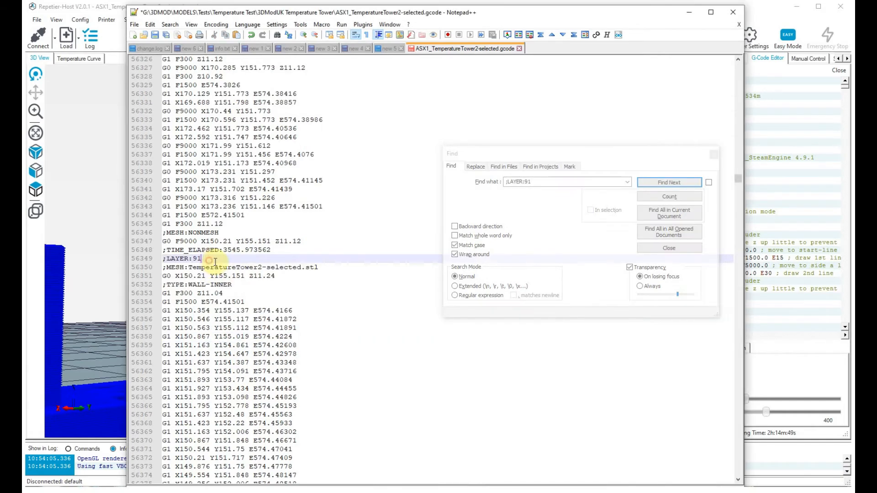
key("Return")
type("M104 S200 M105 M109 S200")
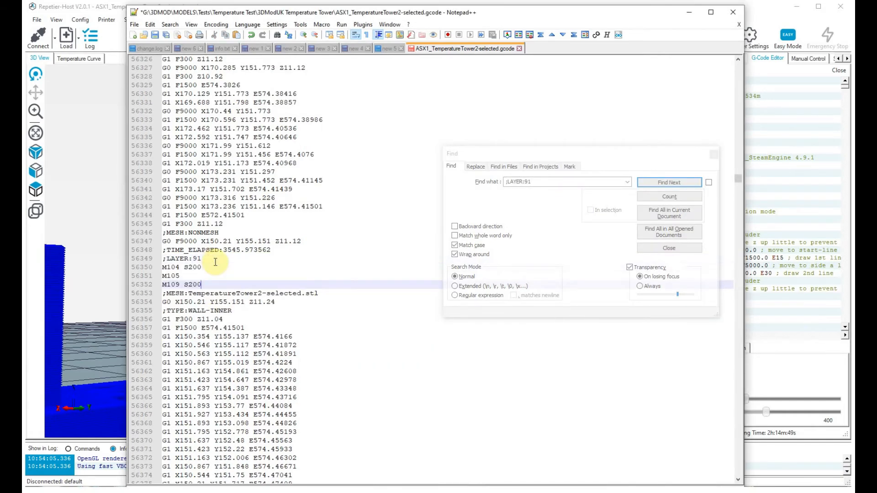
key("Up")
key("Up")
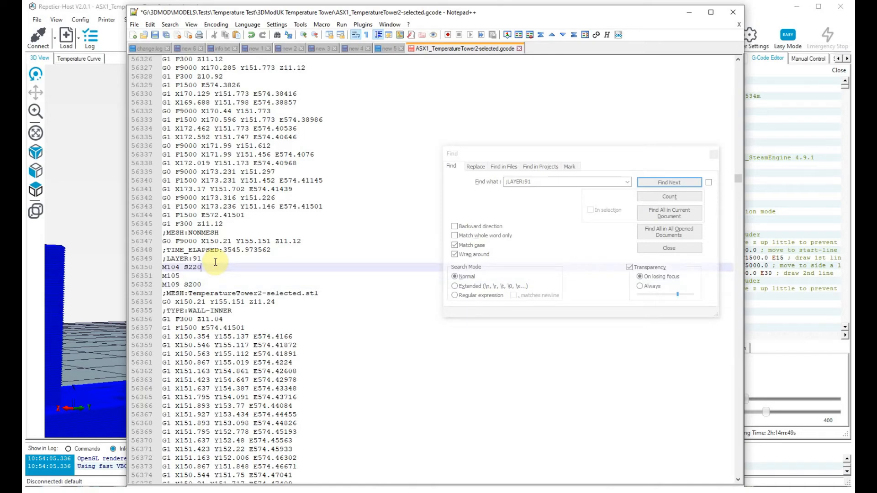
key("Down")
key("Down")
key("BackSpace")
key("BackSpace")
type("2-0")
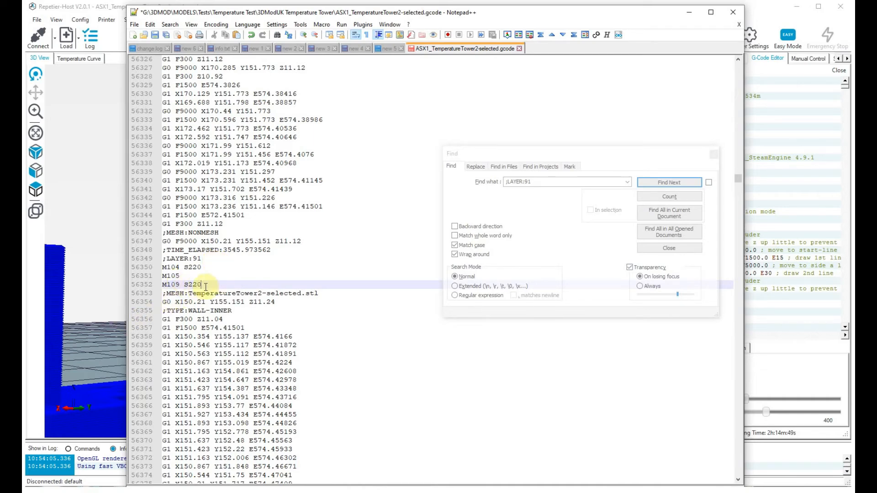
Switch to Repetier-Host, extend the displayed layer range to layers 0 to 152 and inspect the section above the 220 block.
left_click(62, 323)
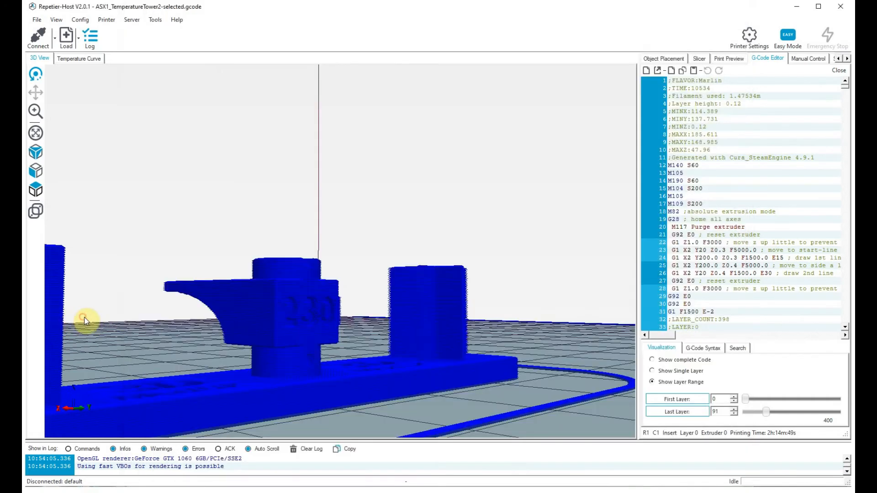
left_click_drag(766, 412, 781, 418)
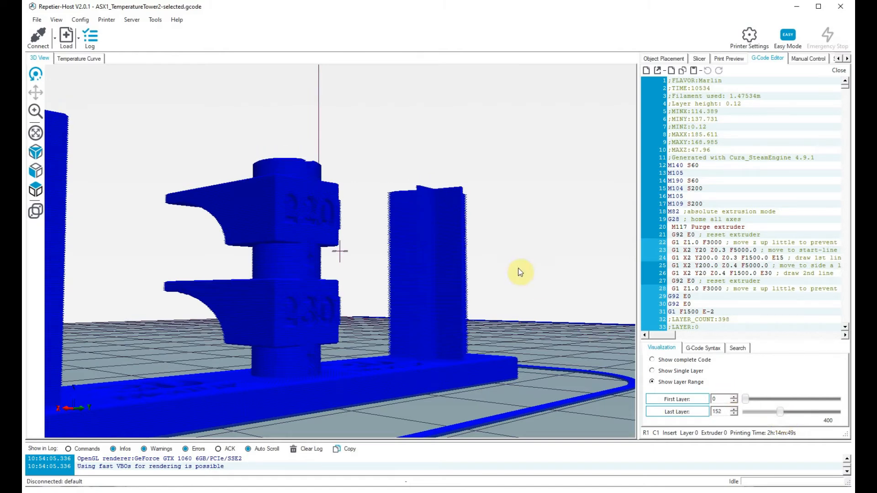
left_click_drag(521, 261, 540, 291)
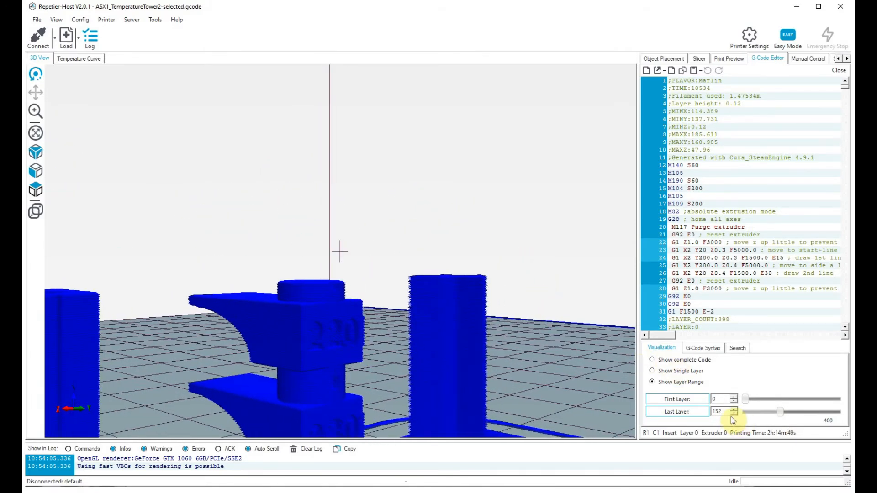
Return to Notepad++ and search the G-code for the line ";LAYER:152".
left_click(410, 491)
left_click(568, 182)
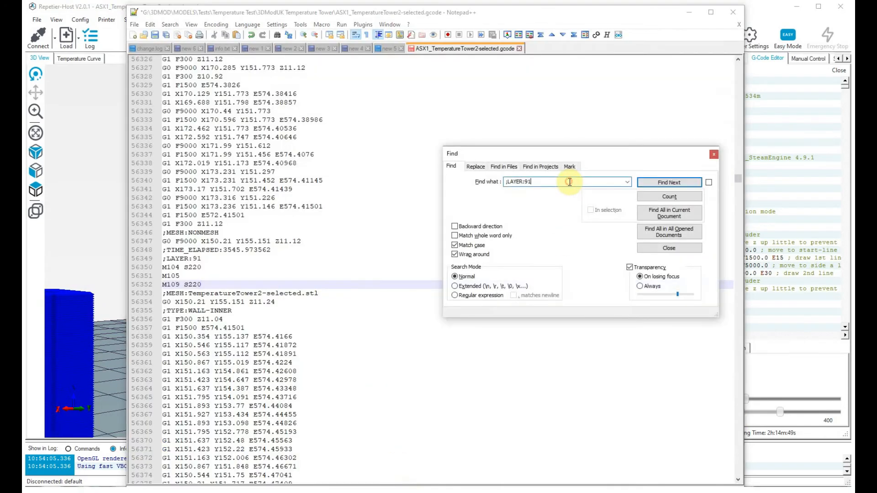
key("BackSpace")
key("BackSpace")
type("152")
key("Return")
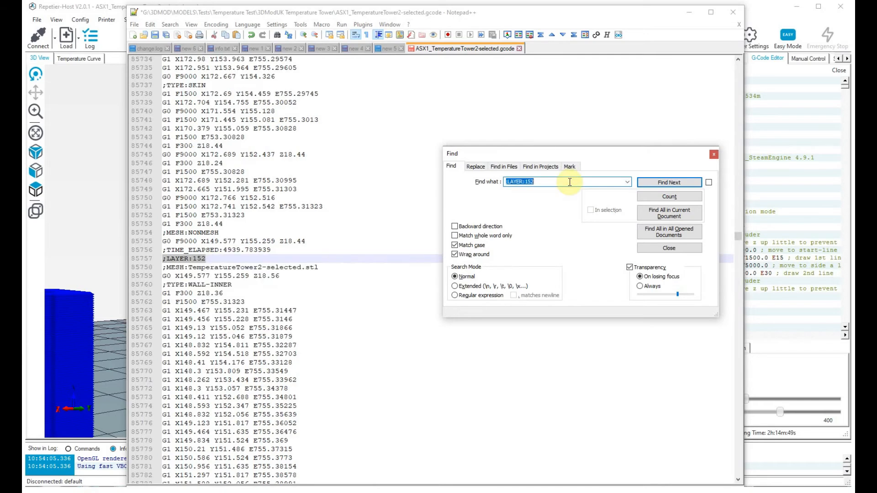
Paste the copied temperature commands below ";LAYER:152" and set both M104 and M109 to S210.
left_click(208, 259)
type("M104 S200 M105 M109 S200")
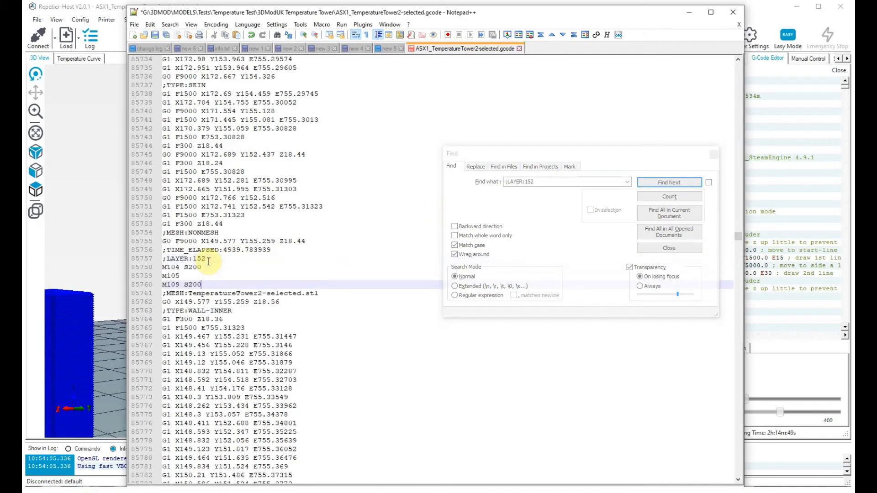
key("Up")
key("Up")
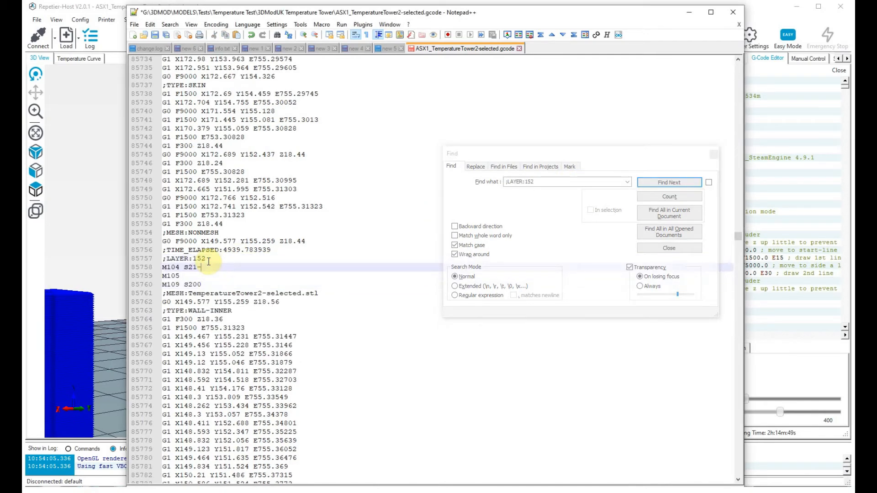
type("10")
key("Down")
key("Down")
key("BackSpace")
key("BackSpace")
type("10")
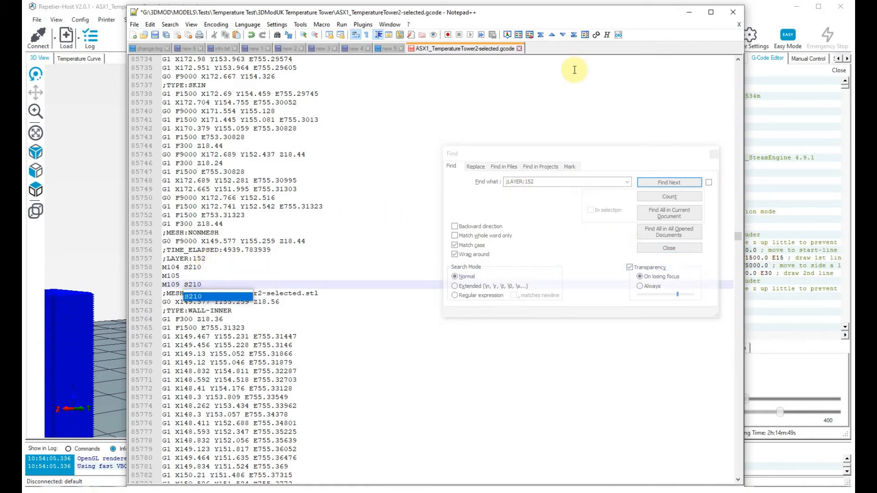
Switch to Repetier-Host and extend the displayed layer range to layers 0 to 212, ending above the 210 block.
left_click(88, 158)
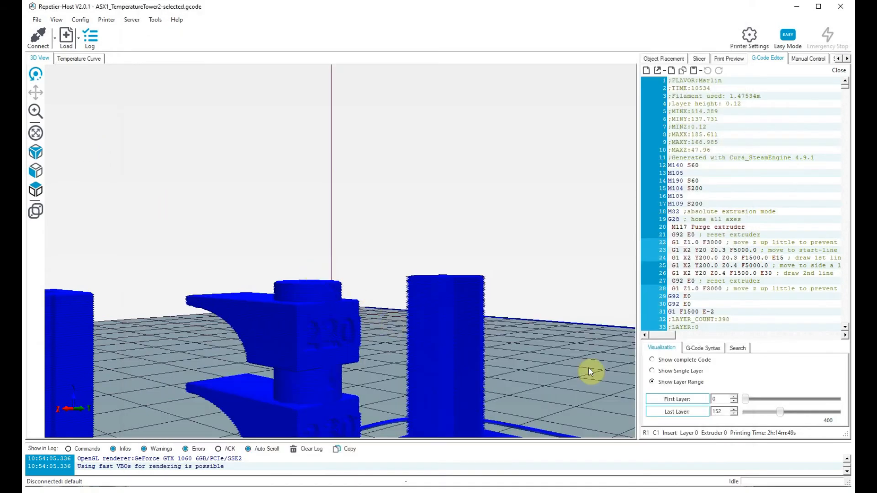
left_click_drag(779, 412, 796, 421)
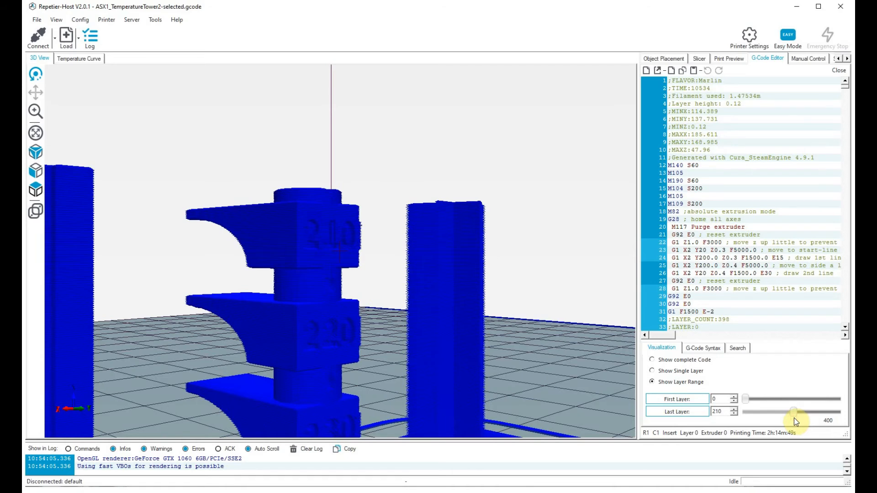
left_click_drag(794, 417, 795, 419)
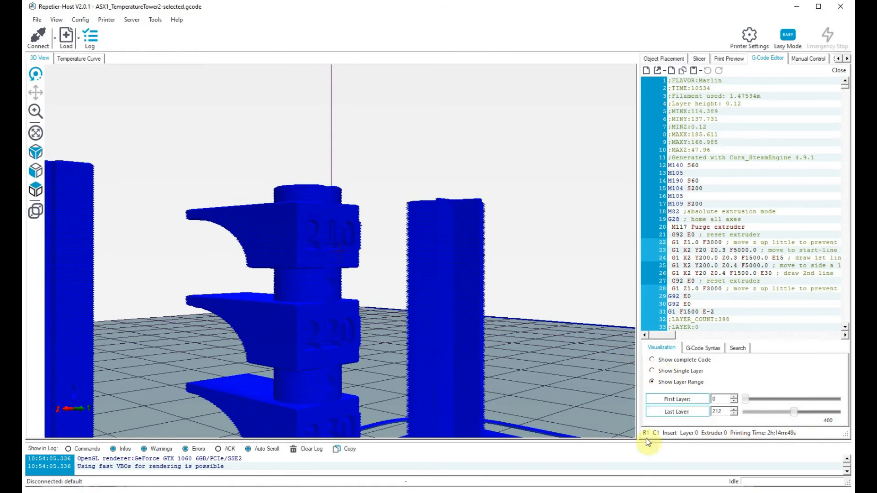
Go back to Notepad++ and search the G-code for the line ";LAYER:212".
left_click(417, 492)
left_click(566, 182)
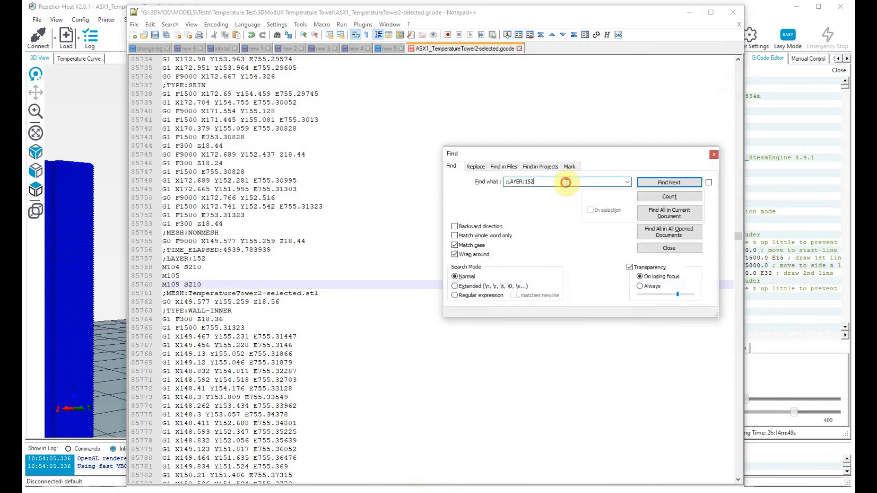
type("2")
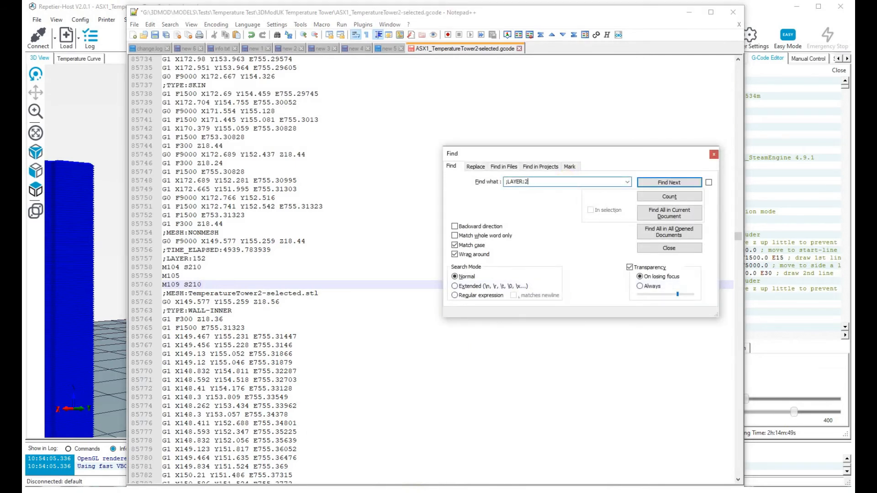
key("Return")
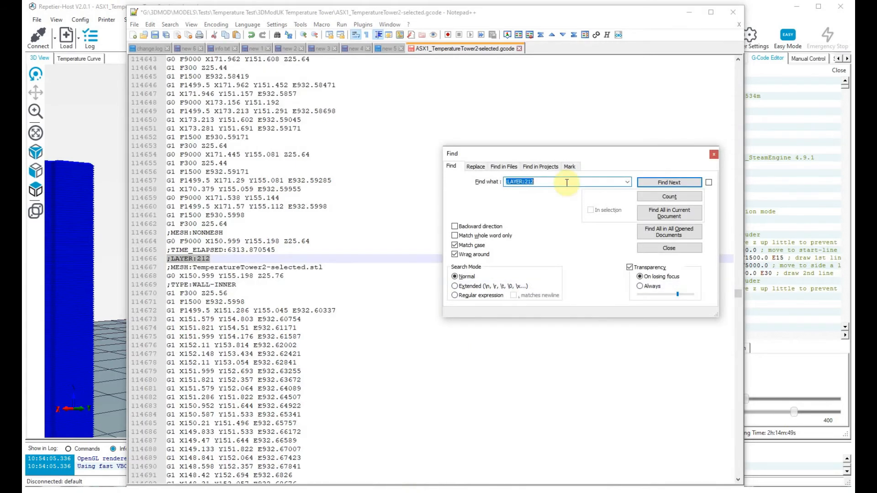
Paste the copied temperature commands, with M104 and M109 at S200, on new lines directly below ";LAYER:212".
left_click(218, 260)
key("Return")
type("M104 S200 M105 M109 S200")
key("Up")
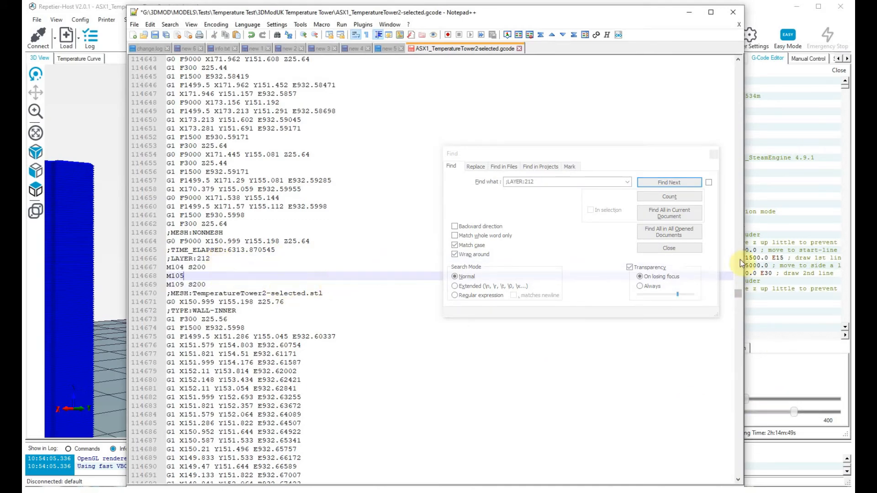
Switch to Repetier-Host and extend the displayed layer range to layers 0 to 272, ending above the 200 block.
left_click(103, 147)
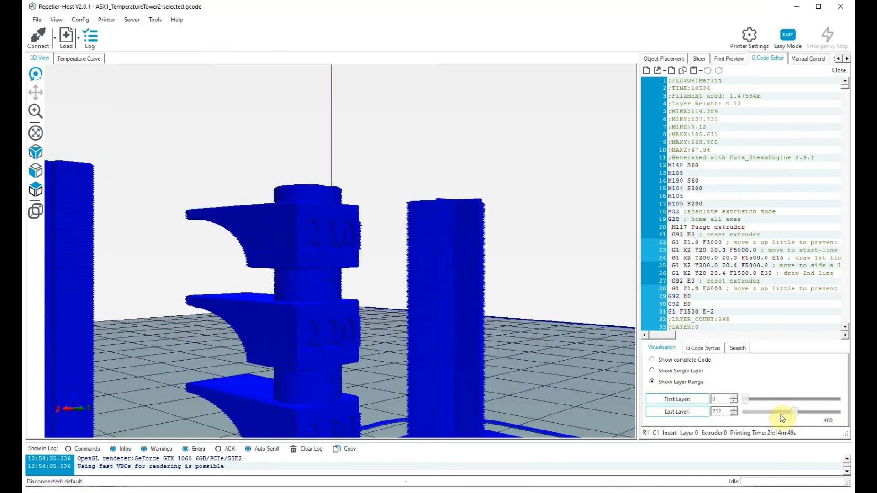
left_click_drag(794, 412, 803, 416)
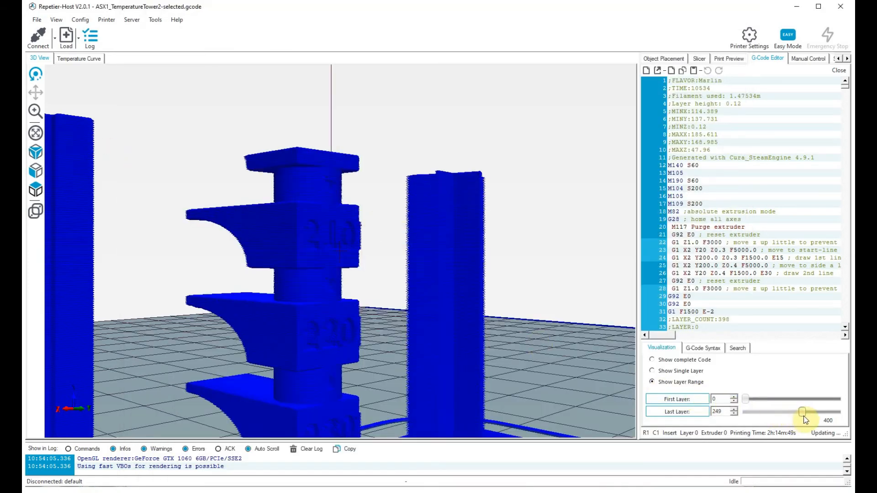
left_click_drag(570, 256, 574, 273)
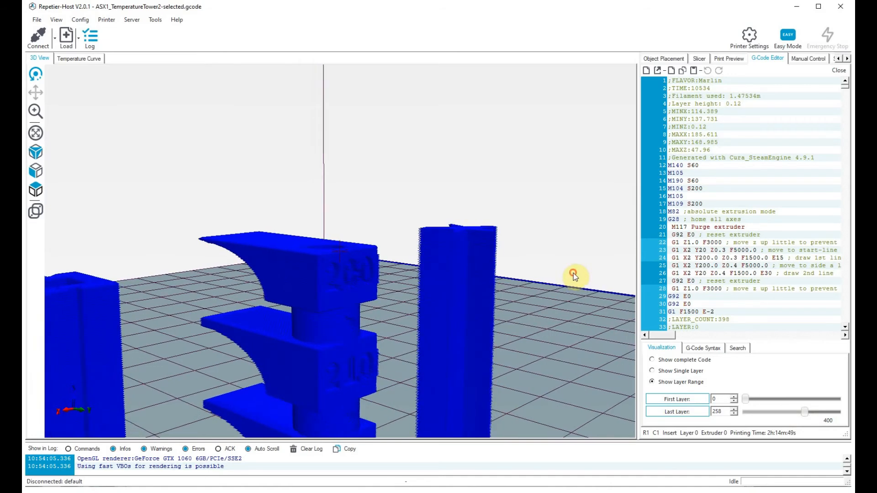
left_click_drag(805, 414, 809, 412)
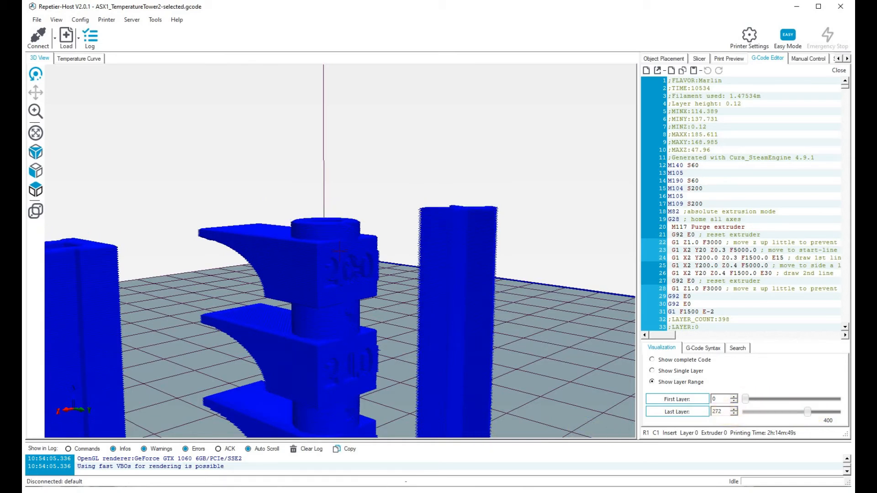
Return to Notepad++ and search the G-code for the line ";LAYER:272".
left_click(288, 492)
left_click(553, 183)
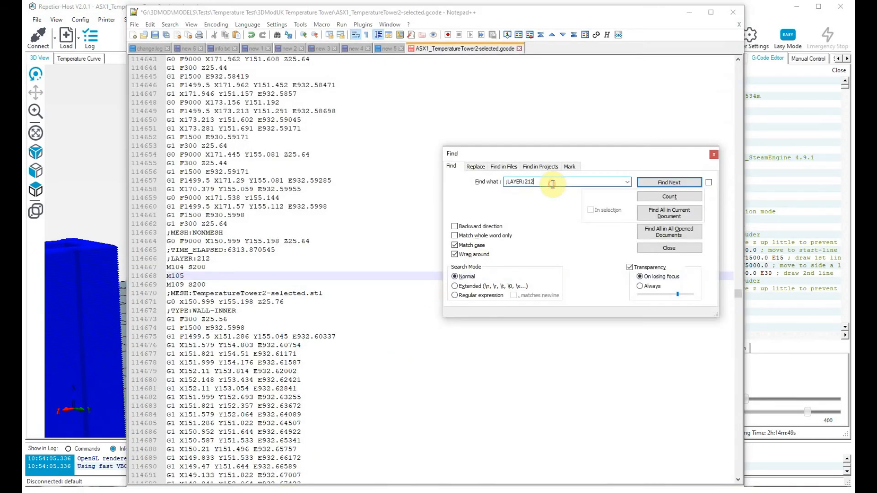
type("27")
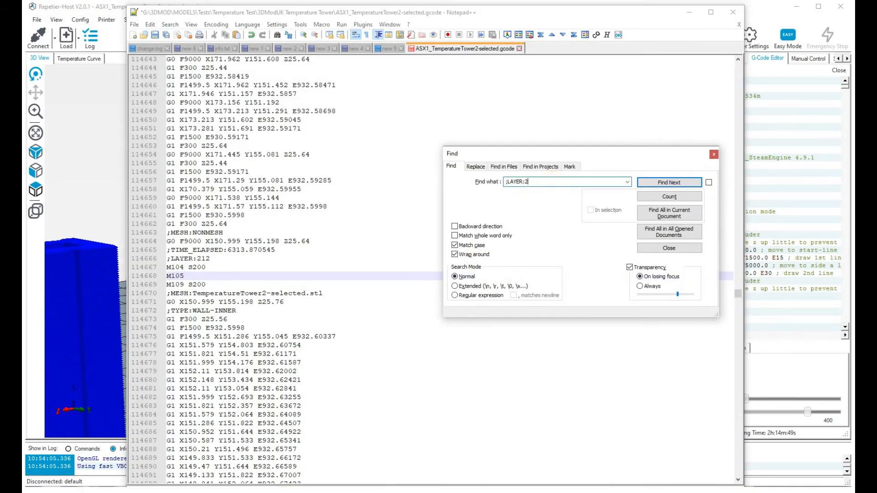
key("Return")
Paste the copied temperature commands below ";LAYER:272" and set both M104 and M109 to S190.
left_click(223, 258)
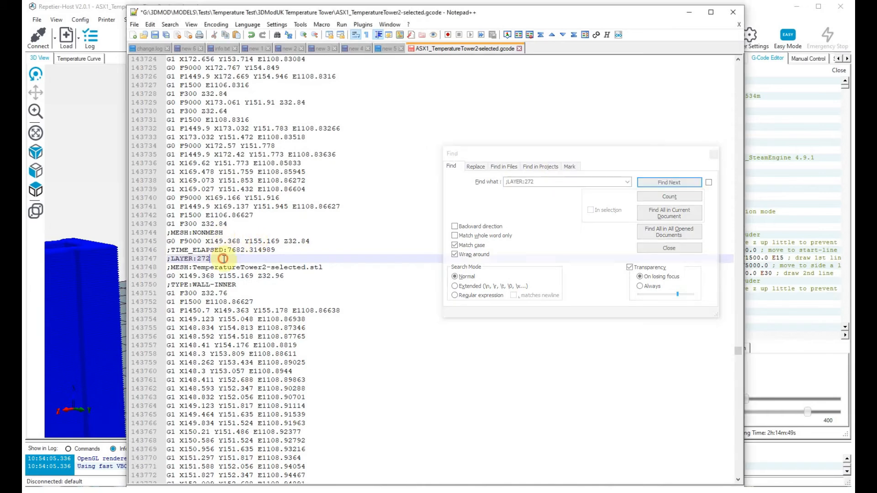
key("Return")
type("M104 S200 M105 M109 S200")
key("Up")
key("Up")
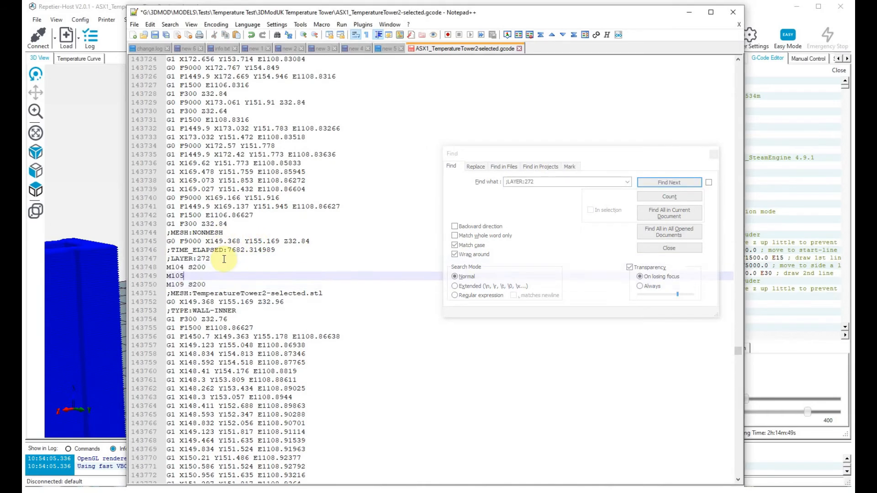
key("BackSpace")
key("BackSpace")
key("Down")
key("Down")
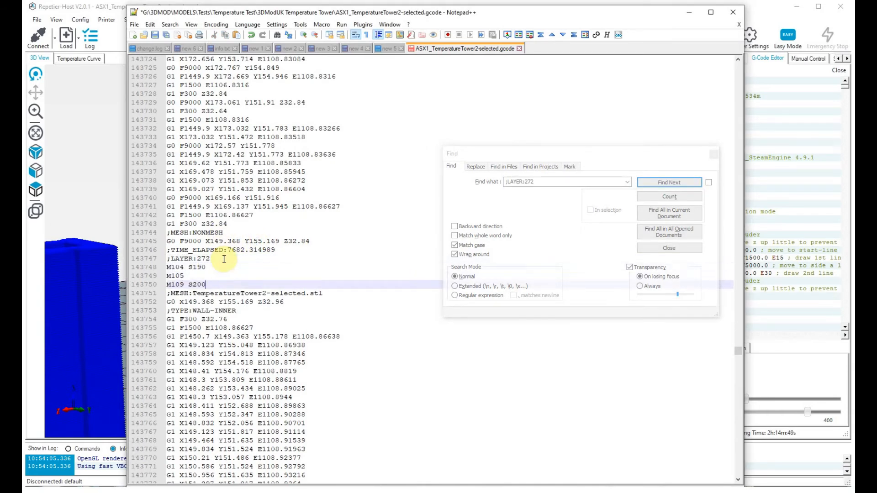
type("190")
Switch to Repetier-Host and extend the displayed layer range to layers 0 to 337, ending above the 190 block.
left_click(95, 186)
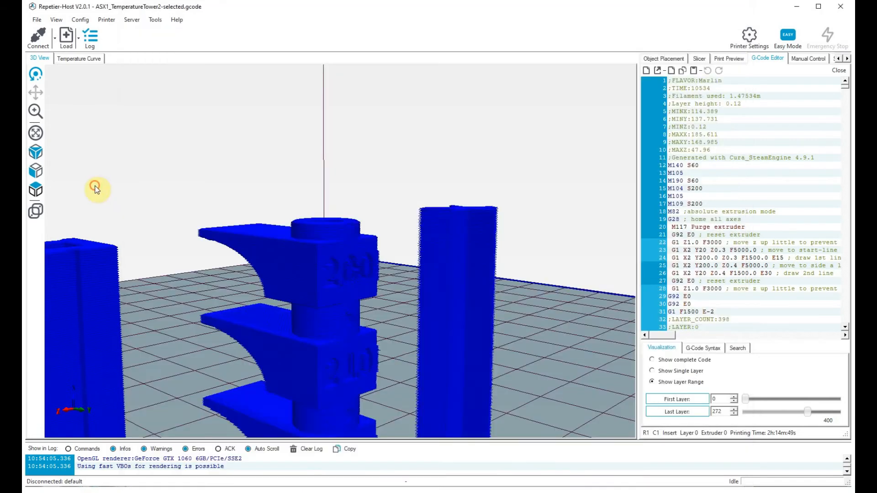
left_click(816, 413)
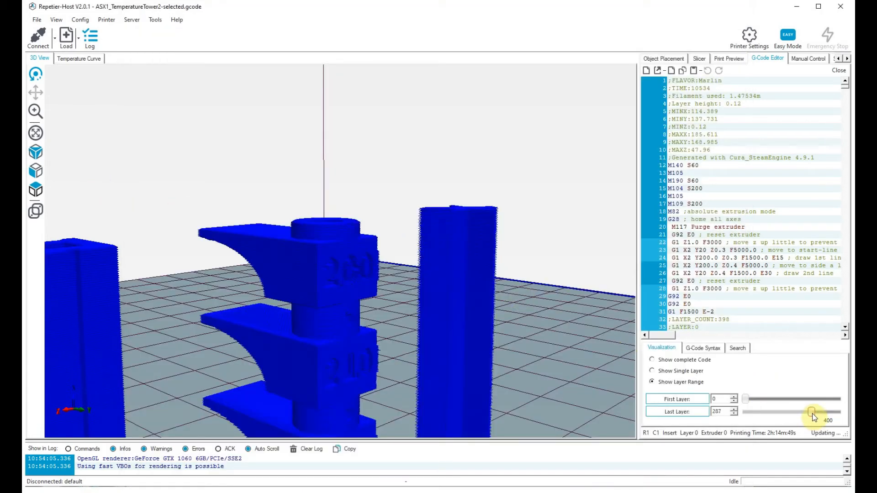
left_click_drag(817, 416, 826, 424)
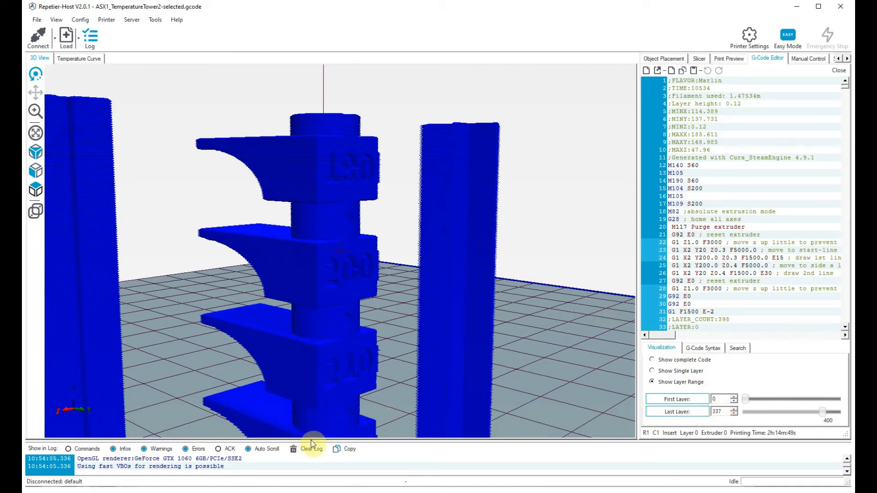
Go back to Notepad++ and search the G-code for the line ";LAYER:337".
left_click(379, 491)
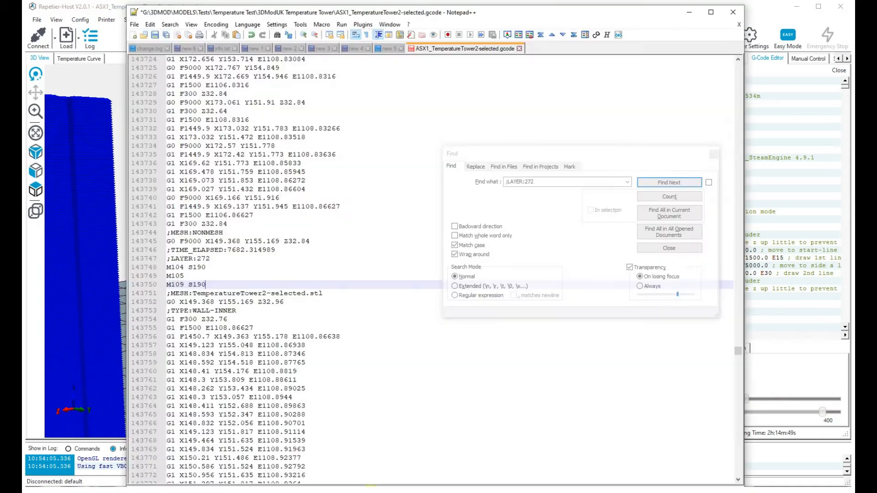
left_click(549, 181)
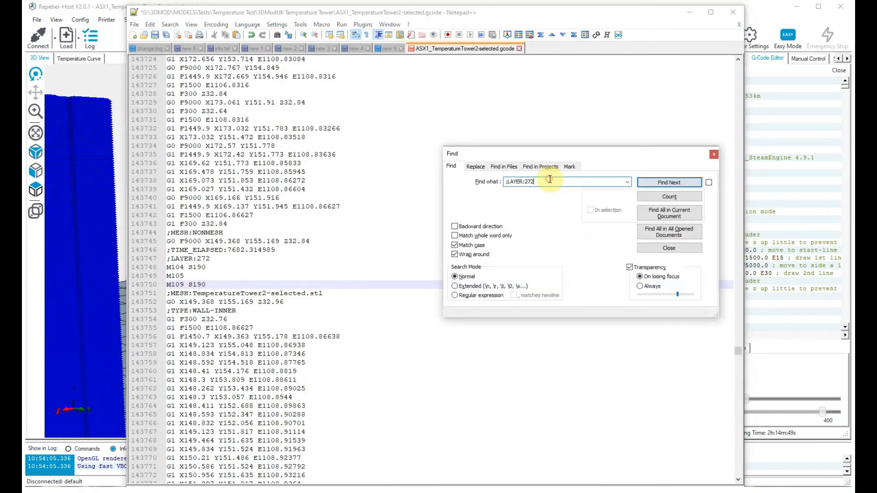
key("BackSpace")
type("33")
key("Return")
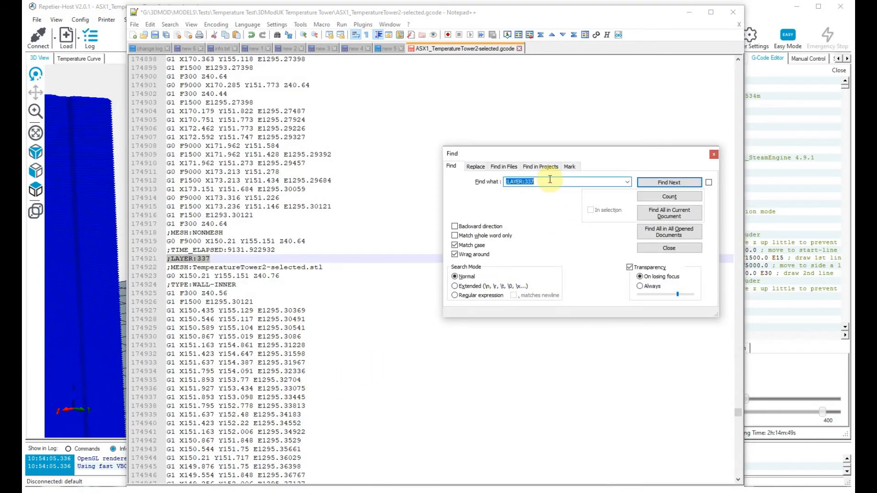
Paste the copied temperature commands below ";LAYER:337" and set both M104 and M109 to S180.
left_click(218, 256)
type("M104 S200 M105 M109 S200")
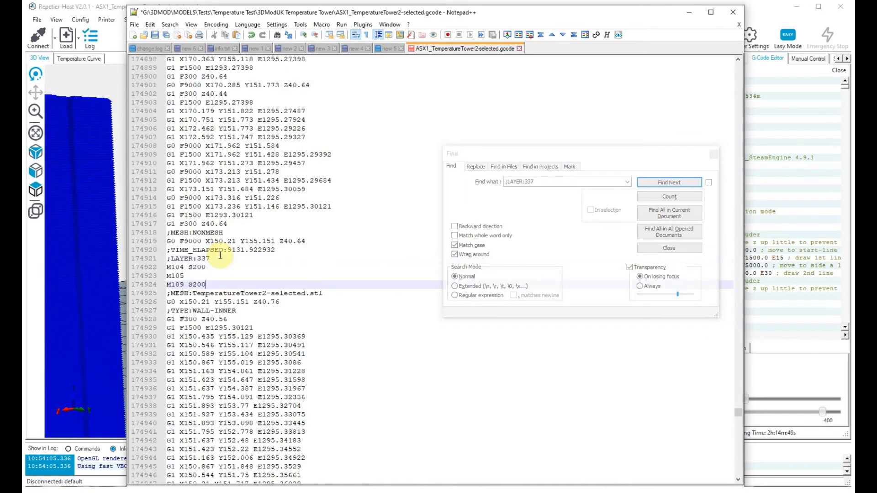
key("Up")
key("Up")
key("BackSpace")
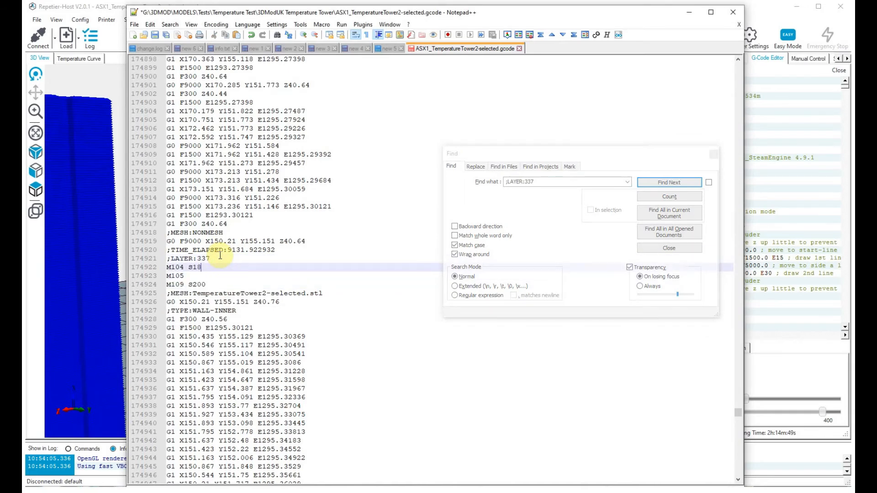
type("0")
key("Down")
key("Down")
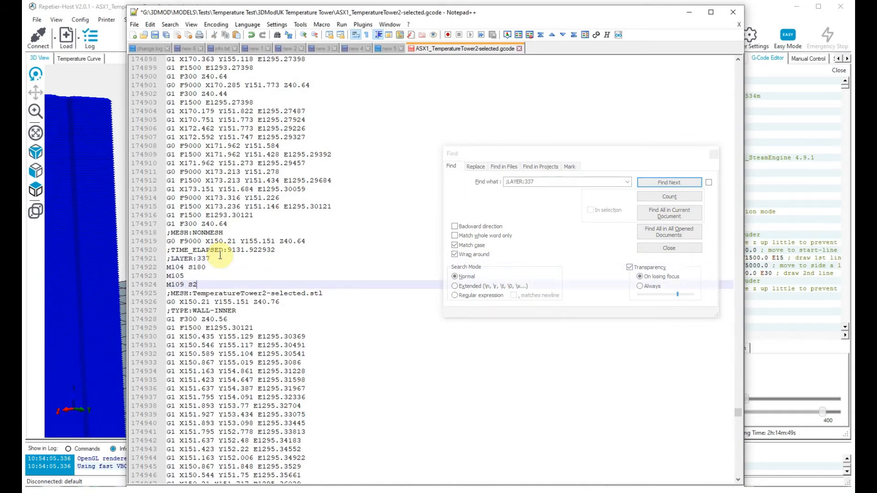
type("180")
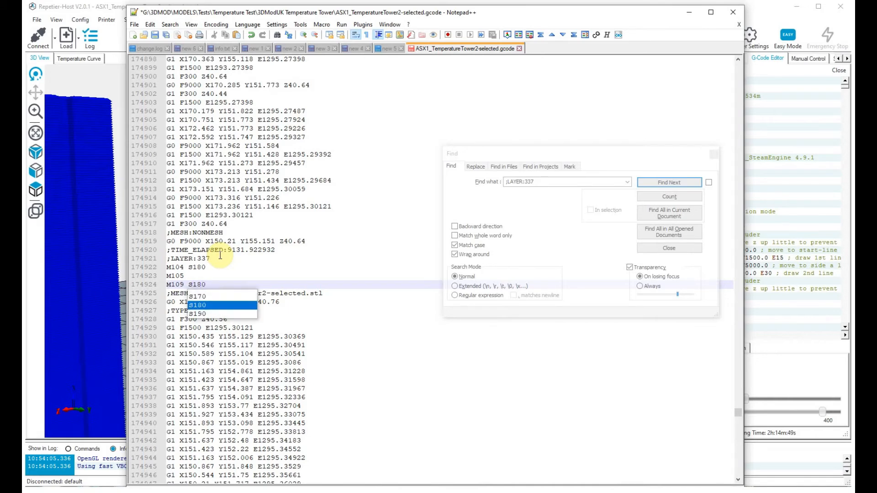
Save the edited ASX1_TemperatureTower2-selected.gcode file.
right_click(485, 48)
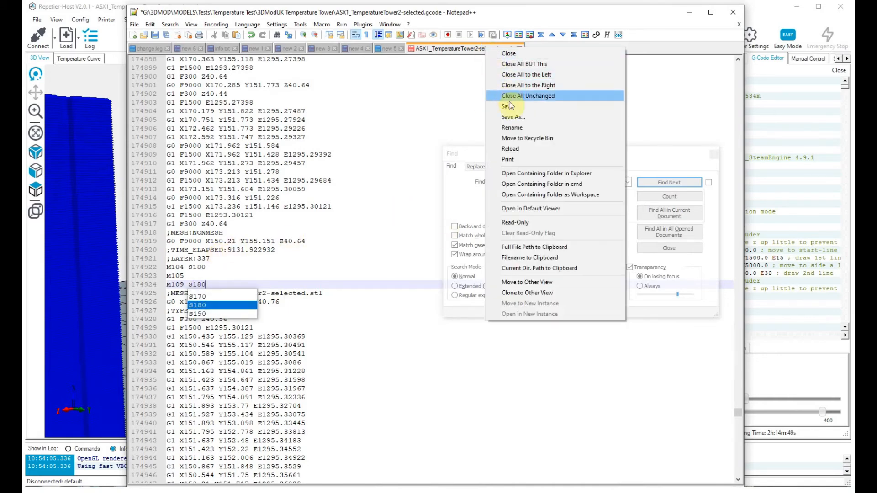
left_click(509, 106)
Switch to Repetier-Host and extend the displayed layer range to layers 0 to 400 to inspect the 180 block.
left_click(93, 231)
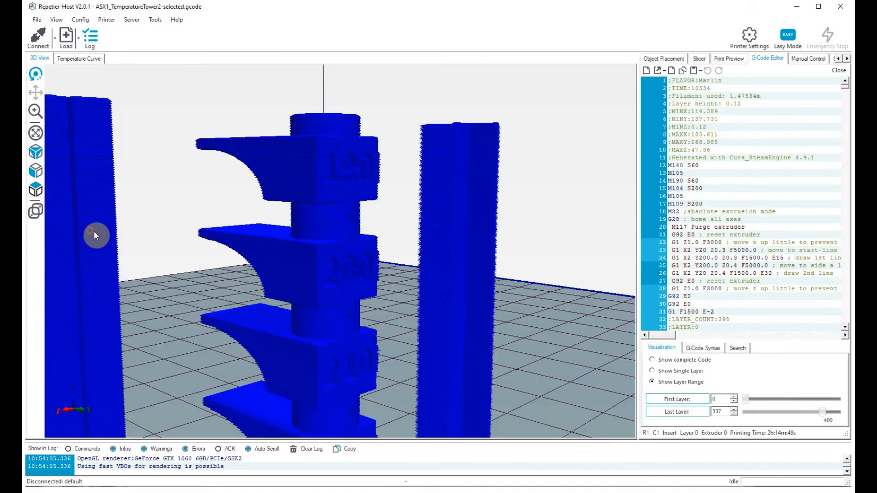
left_click_drag(826, 415, 829, 413)
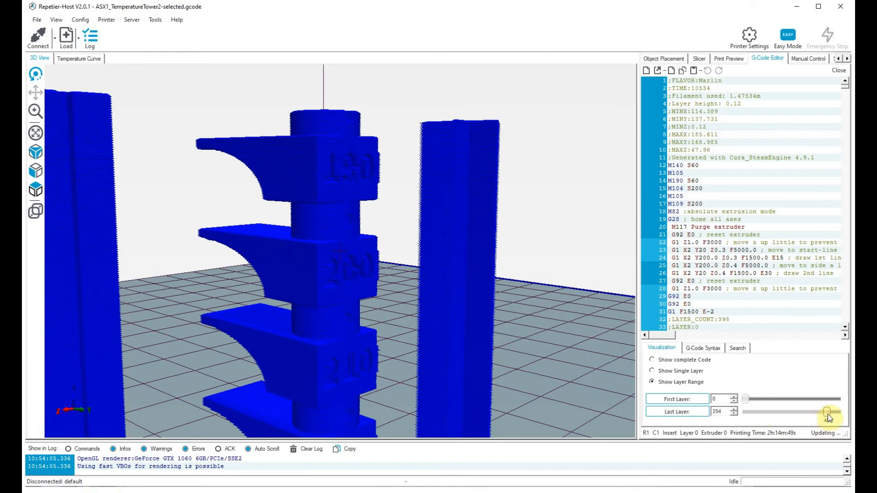
scroll(556, 292, "down", 5)
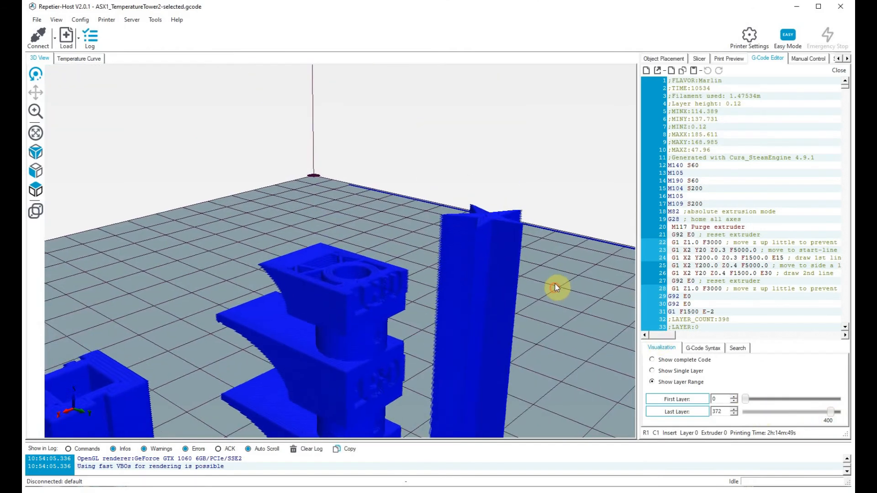
left_click_drag(831, 415, 831, 417)
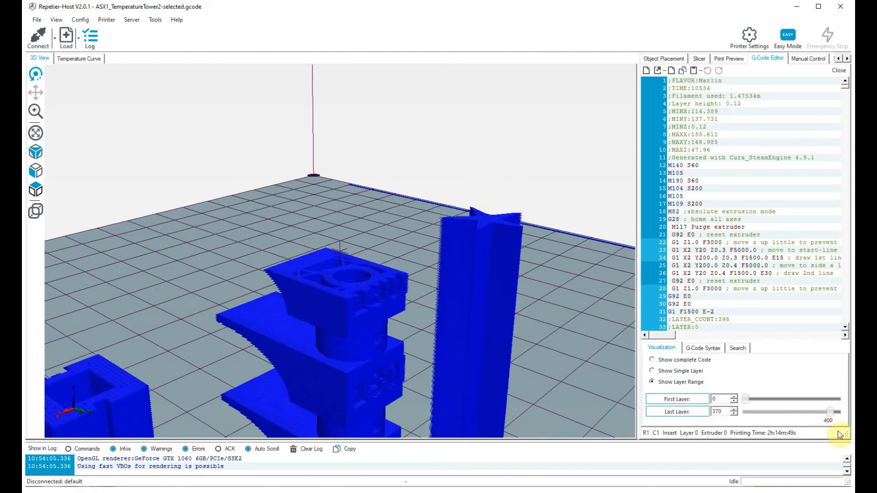
left_click_drag(830, 412, 841, 419)
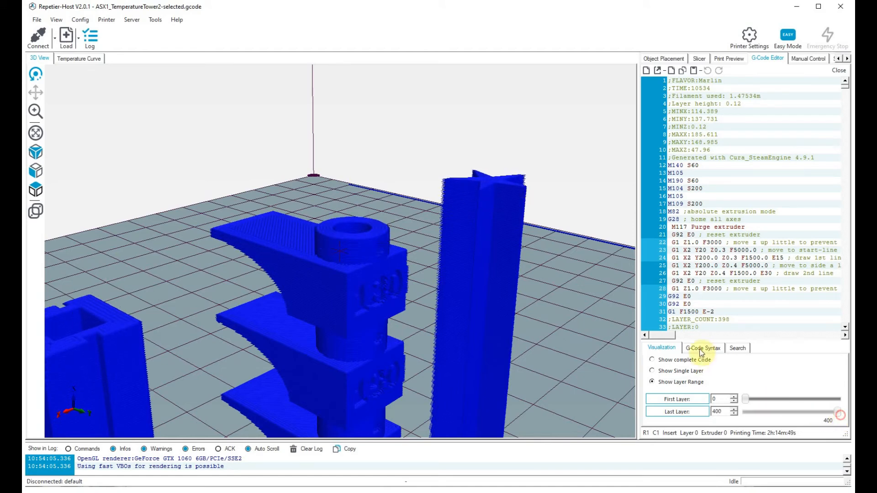
Return to the ASX1_TemperatureTower2-selected.gcode file in Notepad++.
left_click(501, 492)
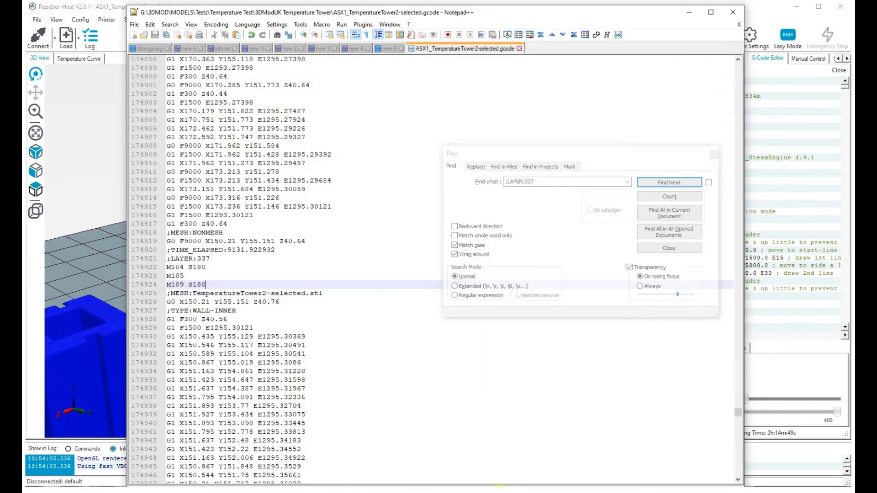
left_click(538, 126)
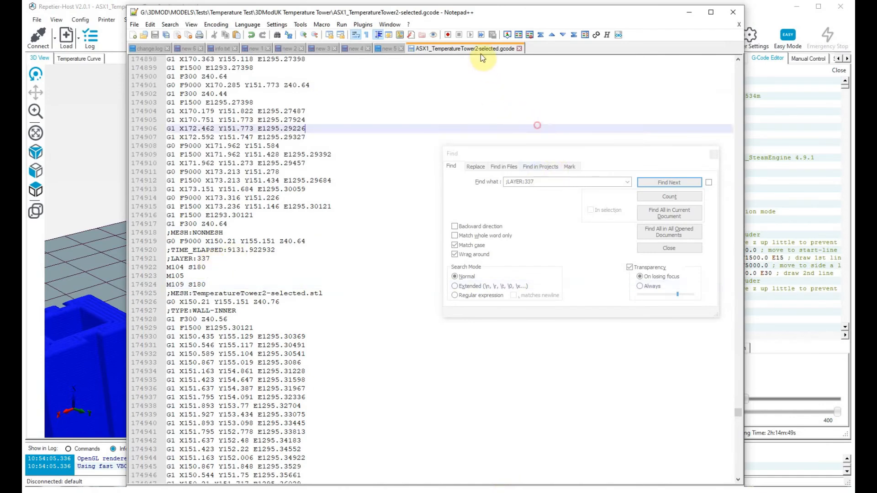
right_click(477, 47)
left_click(429, 105)
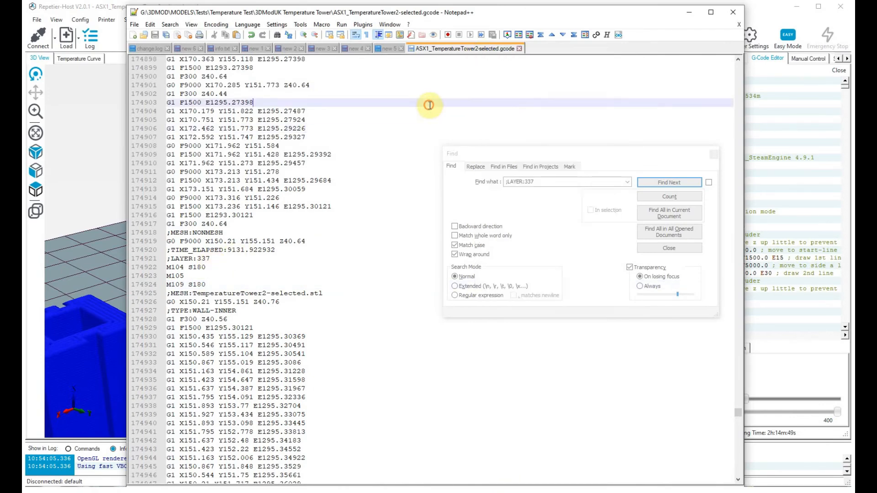